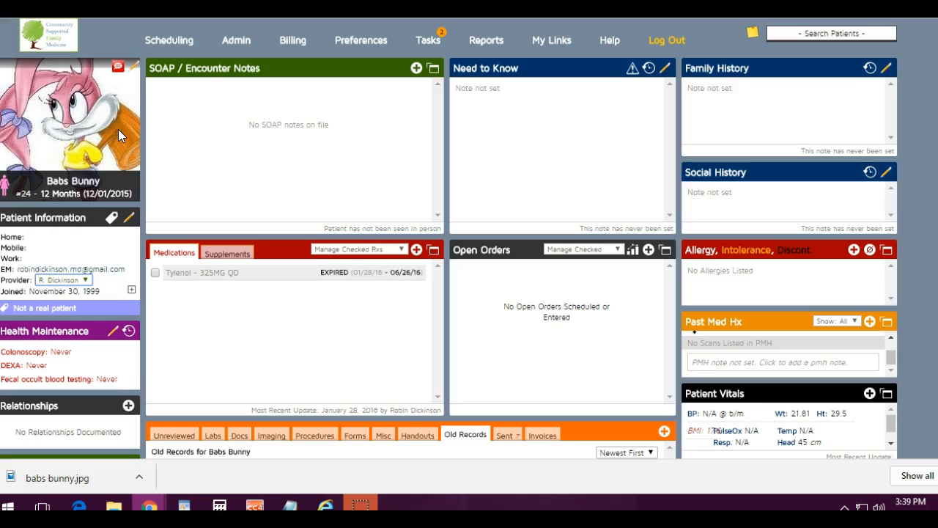
- Enter "mobile is mom, other is dad" as the nickname in the patient's basic data and save the patient information
{"action": "left_click", "coordinate": [129, 218]}
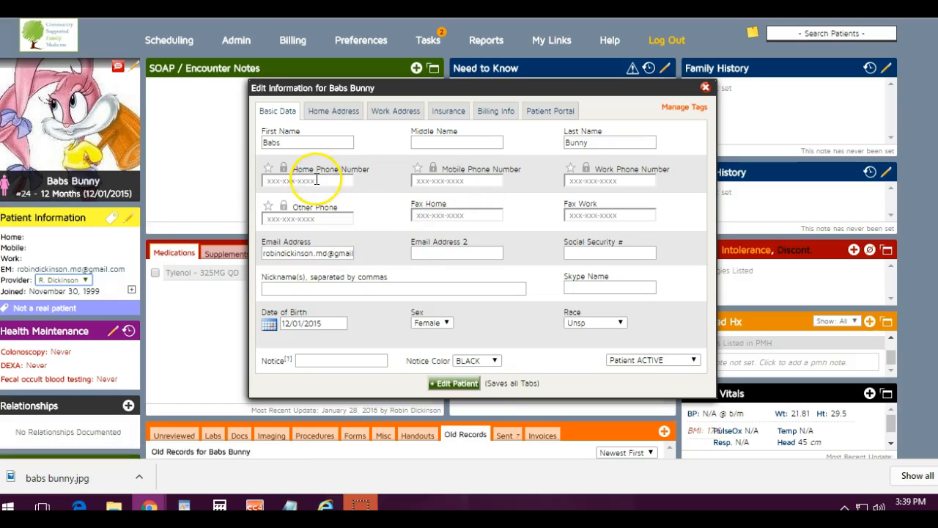
{"action": "left_click", "coordinate": [317, 180]}
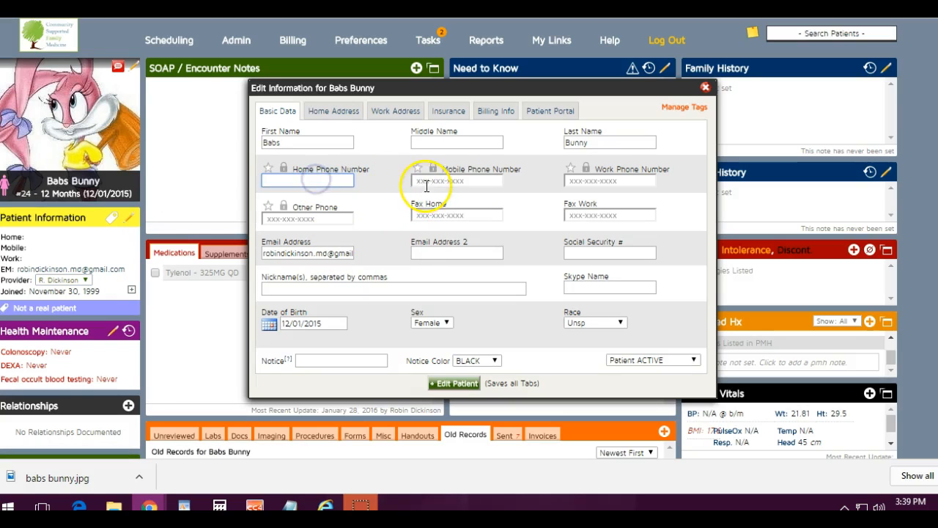
{"action": "left_click", "coordinate": [427, 182]}
{"action": "left_click", "coordinate": [318, 220]}
{"action": "left_click", "coordinate": [297, 287]}
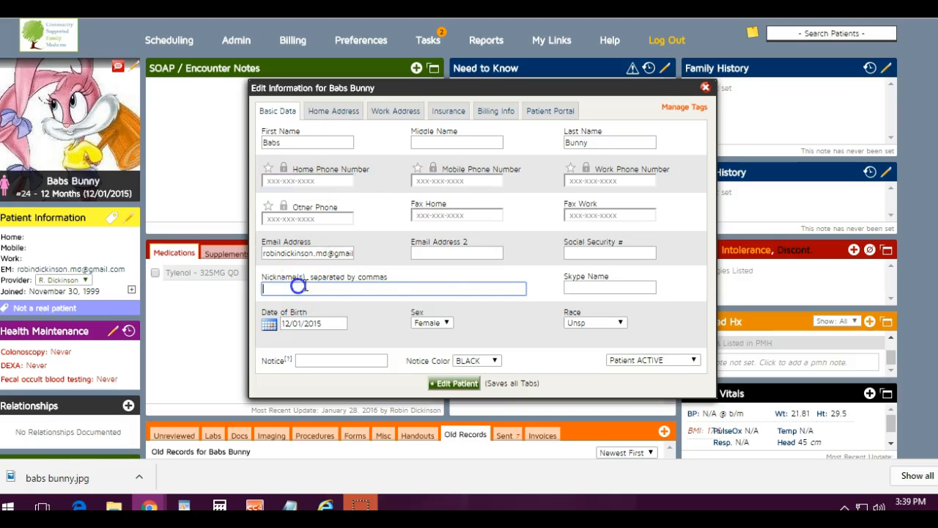
{"action": "type", "text": "movile"}
{"action": "key", "text": "BackSpace"}
{"action": "key", "text": "BackSpace"}
{"action": "key", "text": "BackSpace"}
{"action": "type", "text": "bile is mom, other is dad"}
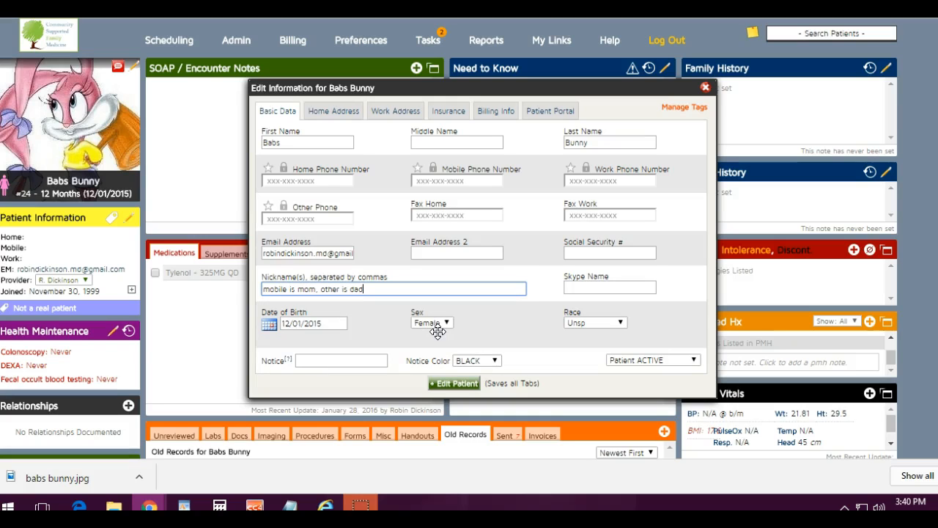
{"action": "left_click", "coordinate": [451, 369]}
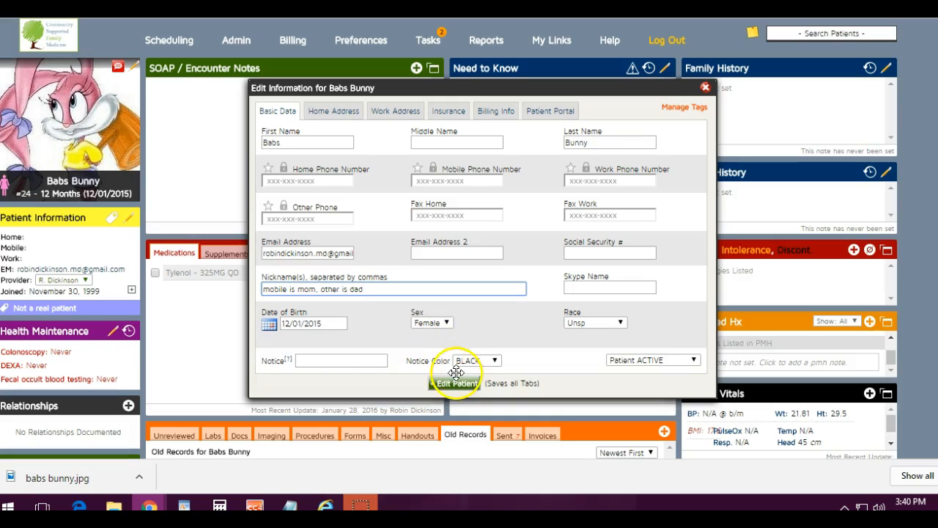
{"action": "left_click", "coordinate": [452, 385]}
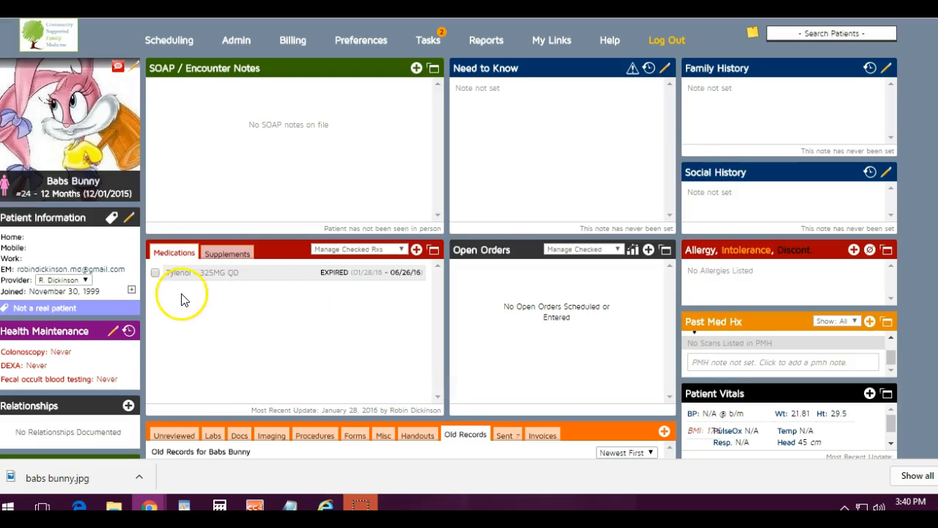
- Switch the patient's billing plan to Plan A in the billing information and save the patient record
{"action": "left_click", "coordinate": [129, 219]}
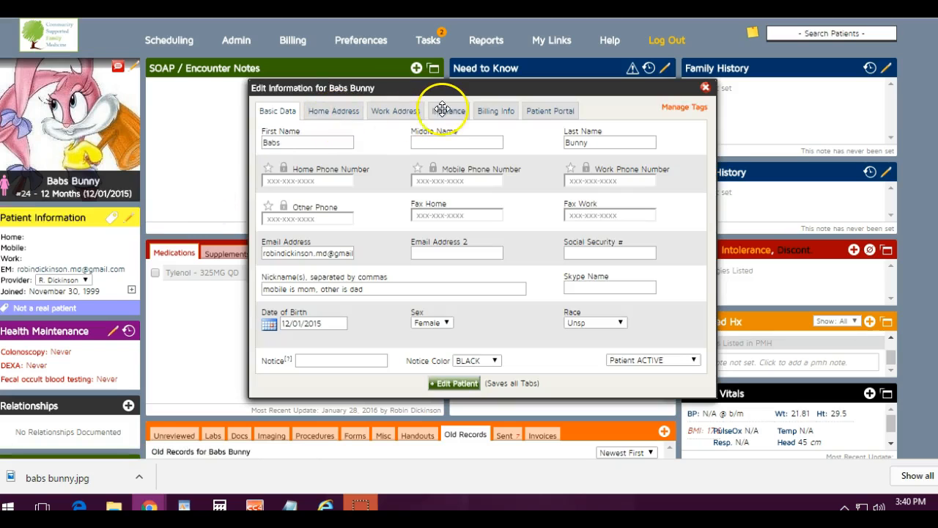
{"action": "left_click", "coordinate": [455, 110]}
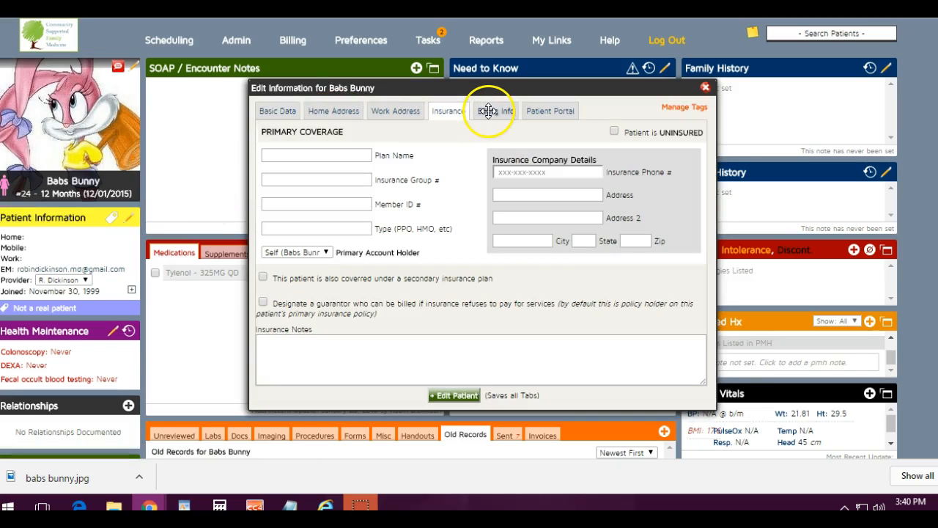
{"action": "left_click", "coordinate": [488, 111]}
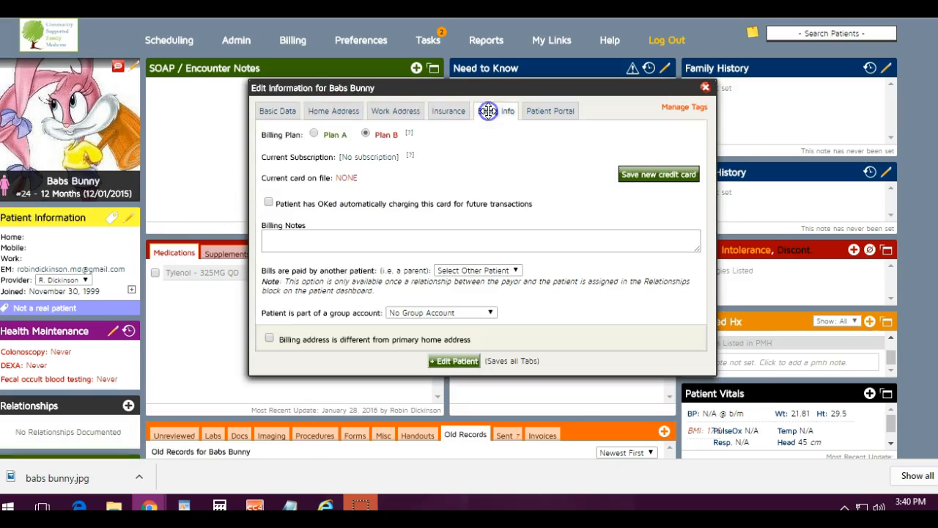
{"action": "left_click", "coordinate": [314, 135]}
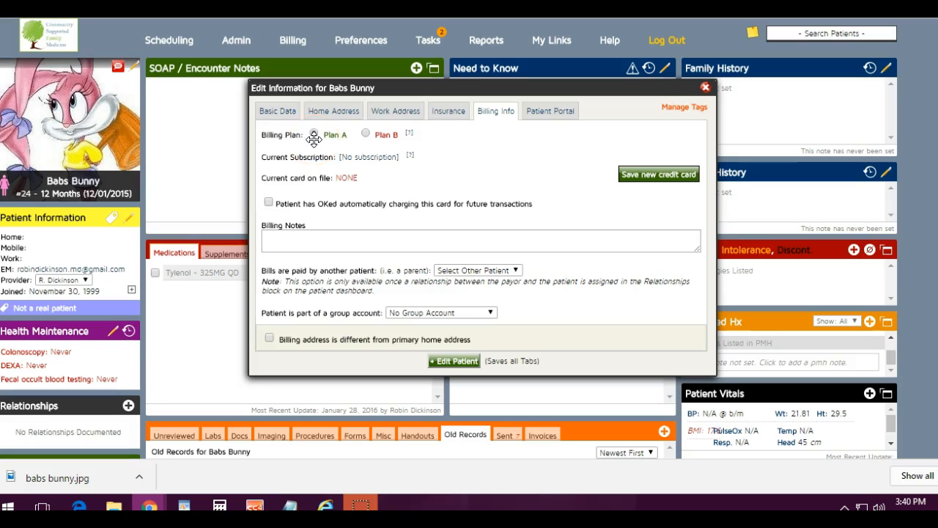
{"action": "left_click", "coordinate": [451, 277]}
{"action": "left_click", "coordinate": [515, 271]}
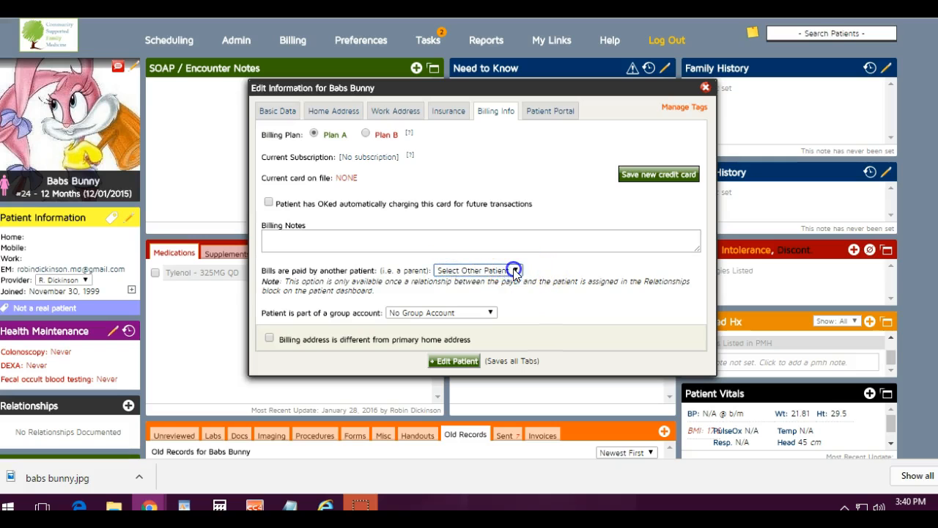
{"action": "left_click", "coordinate": [456, 359]}
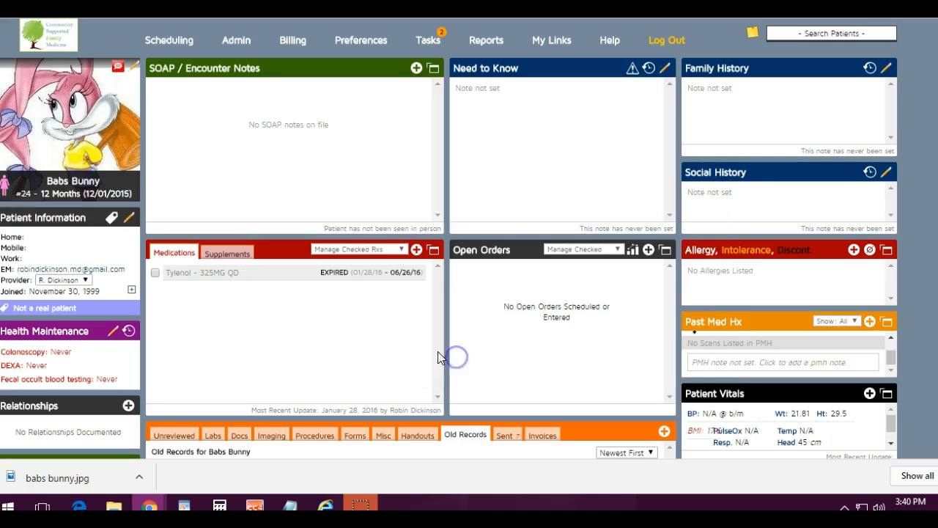
- Add a relationship that records this patient as the child of the father, an existing patient in the system
{"action": "scroll", "coordinate": [167, 300], "scroll_direction": "down", "scroll_amount": 2}
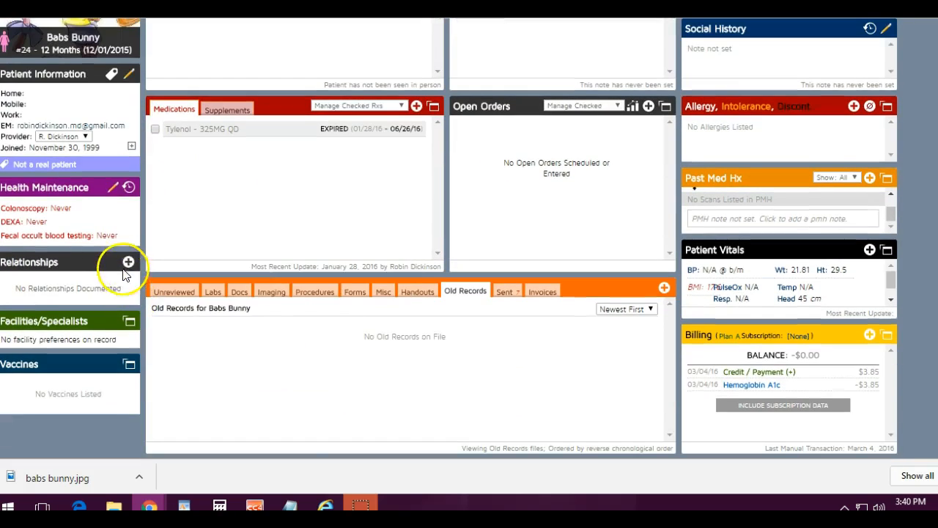
{"action": "left_click", "coordinate": [129, 262]}
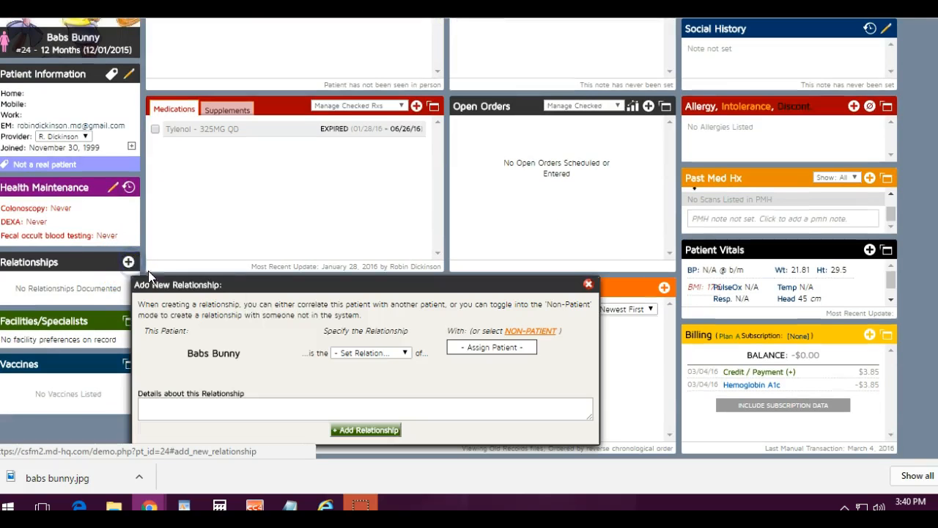
{"action": "left_click", "coordinate": [348, 354]}
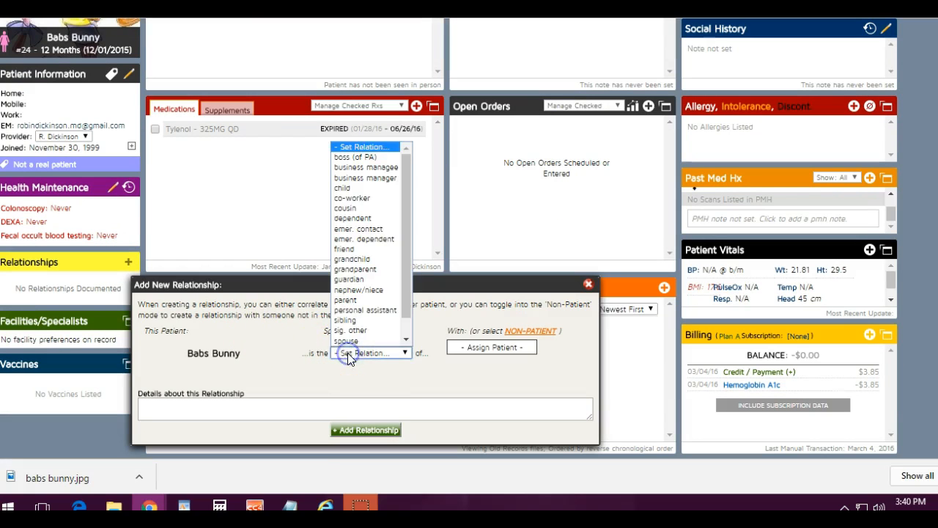
{"action": "left_click", "coordinate": [342, 187]}
{"action": "left_click", "coordinate": [520, 346]}
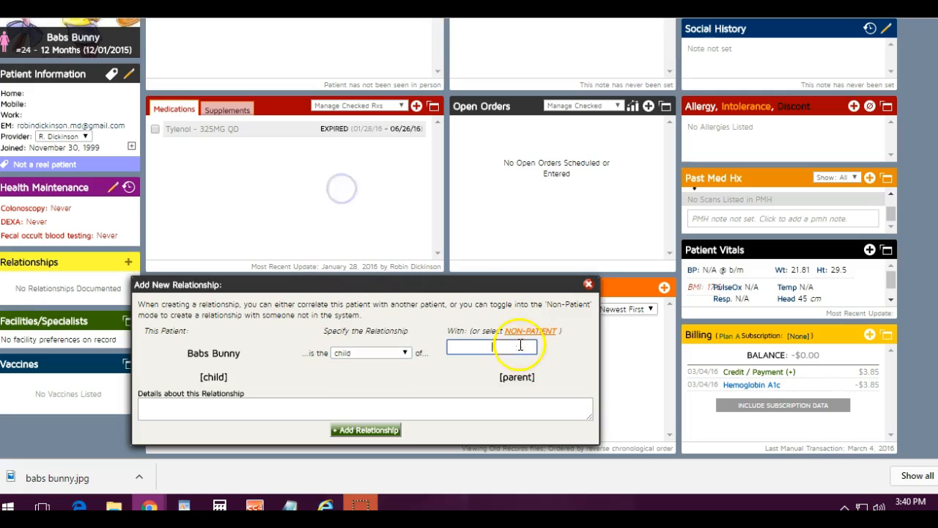
{"action": "type", "text": "doe"}
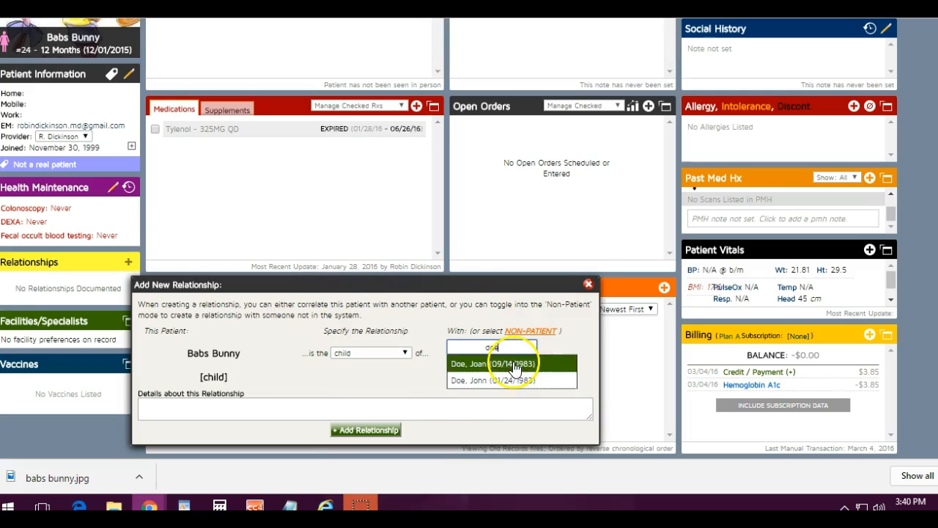
{"action": "left_click", "coordinate": [513, 380]}
{"action": "left_click", "coordinate": [367, 431]}
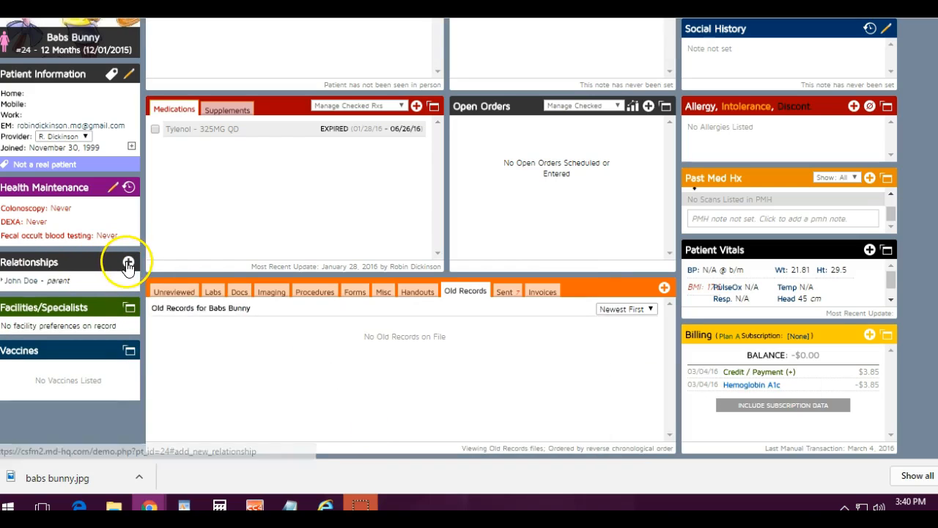
- Add a second relationship that records this patient as the nephew/niece of another existing patient
{"action": "left_click", "coordinate": [129, 263]}
{"action": "left_click", "coordinate": [342, 353]}
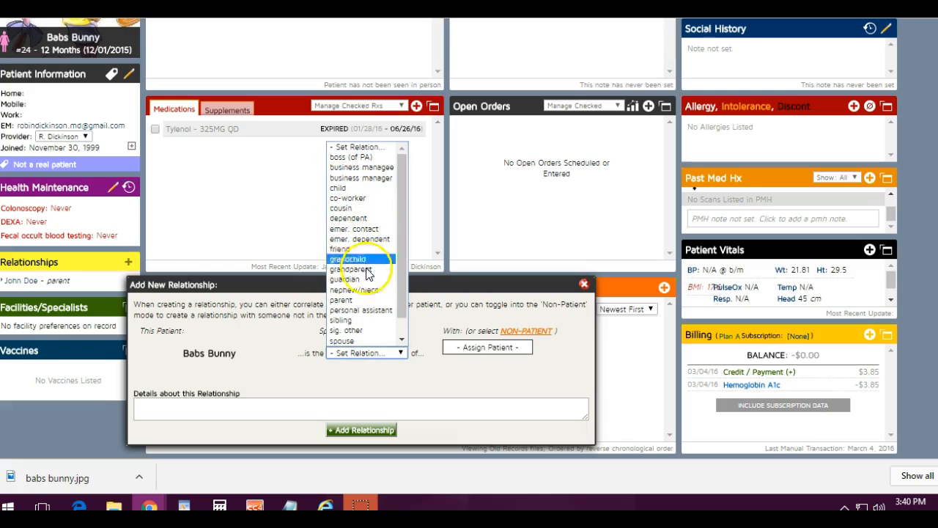
{"action": "left_click", "coordinate": [356, 289]}
{"action": "left_click", "coordinate": [469, 346]}
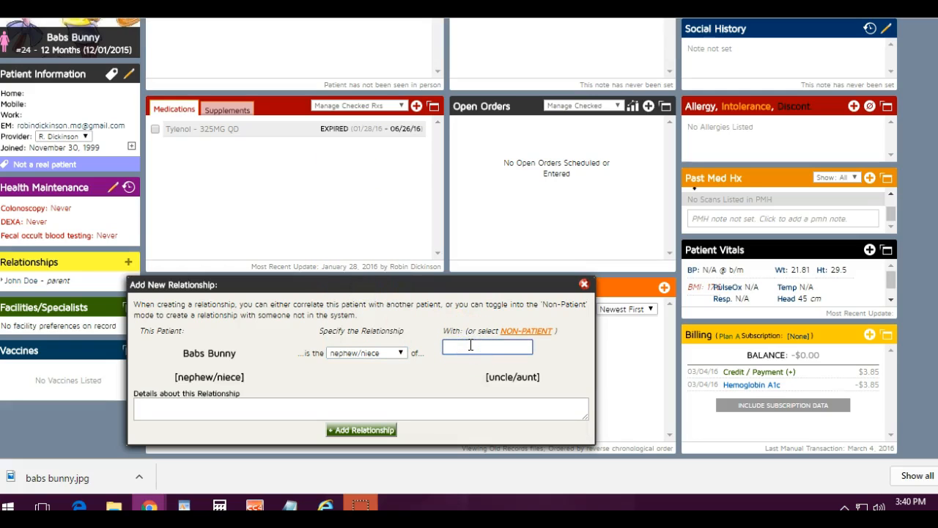
{"action": "type", "text": "doe"}
{"action": "left_click", "coordinate": [469, 364]}
{"action": "left_click", "coordinate": [371, 430]}
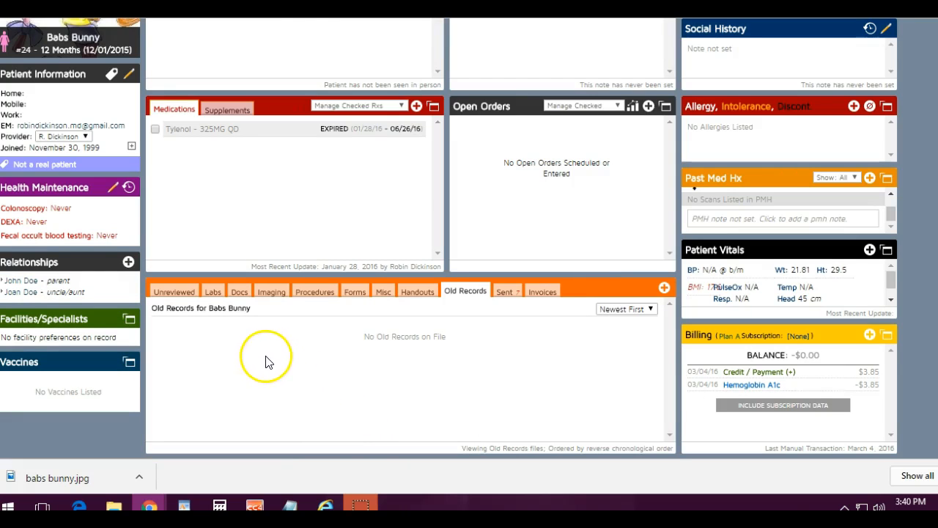
- Examine the details of the parent entry in the patient's relationships list
{"action": "scroll", "coordinate": [266, 359], "scroll_direction": "up", "scroll_amount": 1}
{"action": "scroll", "coordinate": [266, 362], "scroll_direction": "up", "scroll_amount": 1}
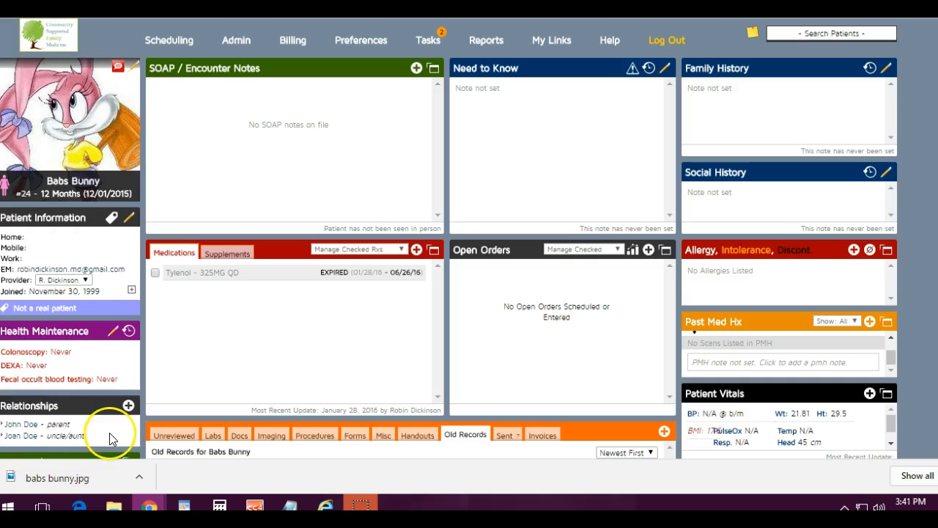
{"action": "mouse_move", "coordinate": [109, 437]}
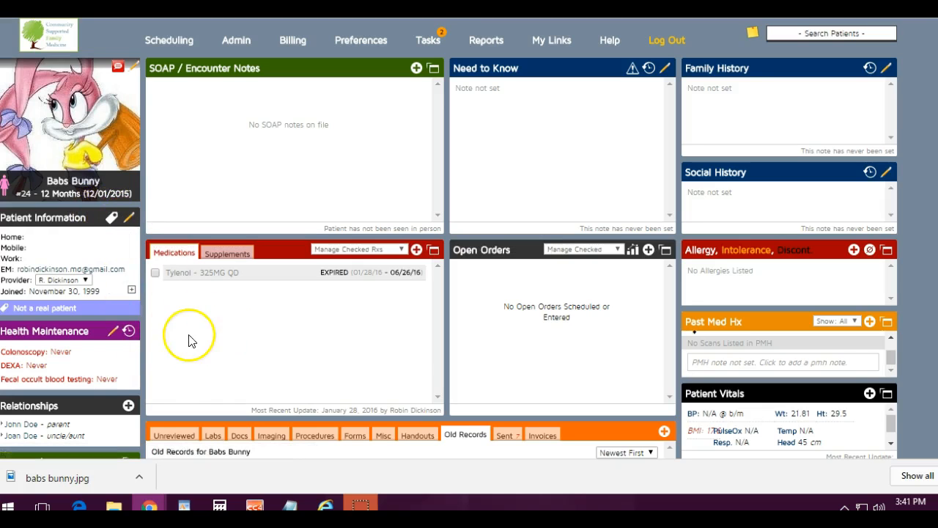
{"action": "mouse_move", "coordinate": [106, 383]}
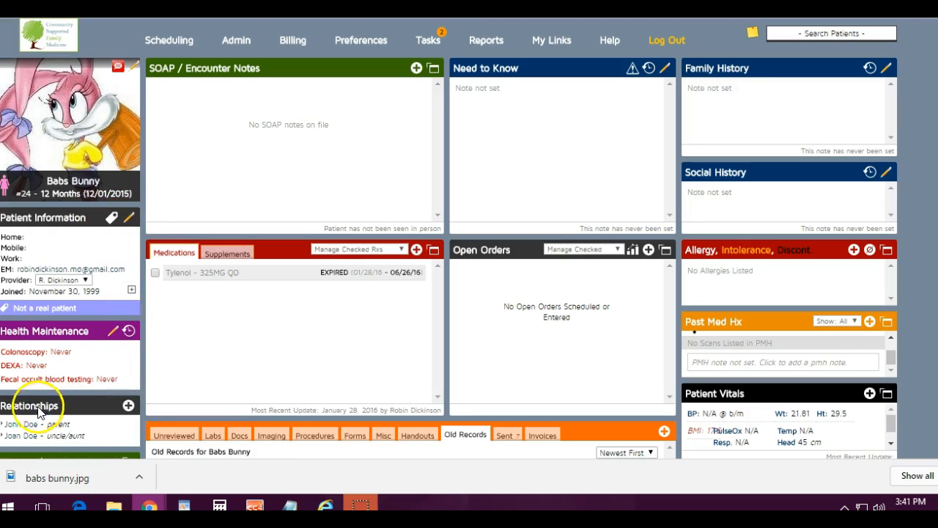
{"action": "mouse_move", "coordinate": [18, 429]}
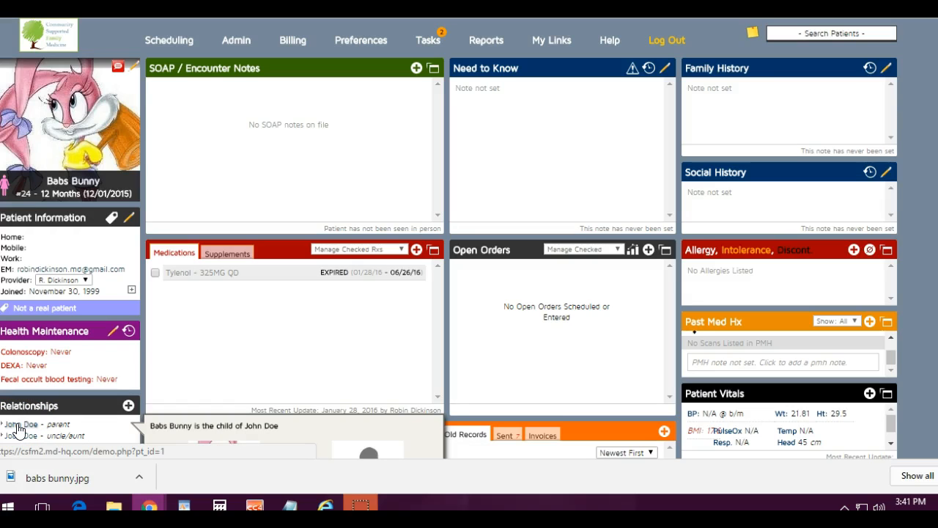
{"action": "left_click", "coordinate": [19, 429]}
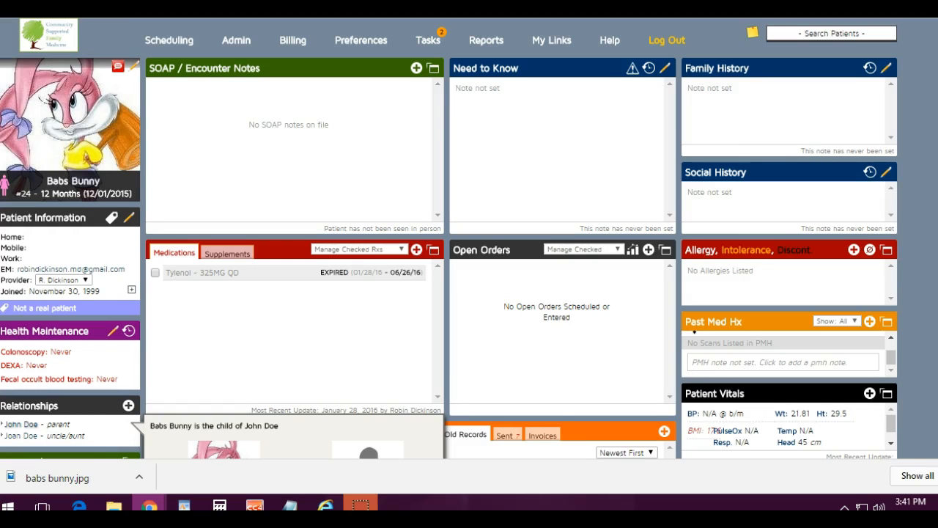
- Assign the related parent as the payer of the patient's bills in the billing information and save the record
{"action": "left_click", "coordinate": [126, 220]}
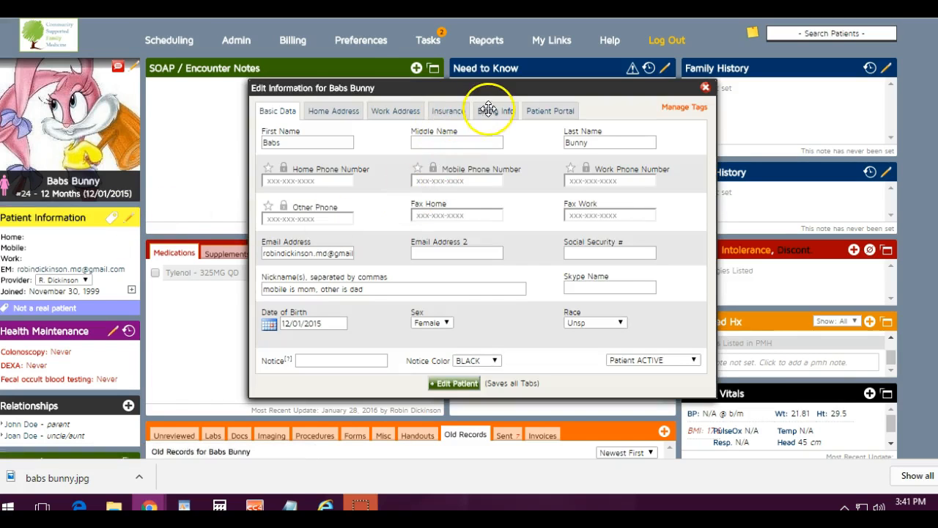
{"action": "left_click", "coordinate": [496, 110]}
{"action": "left_click", "coordinate": [449, 270]}
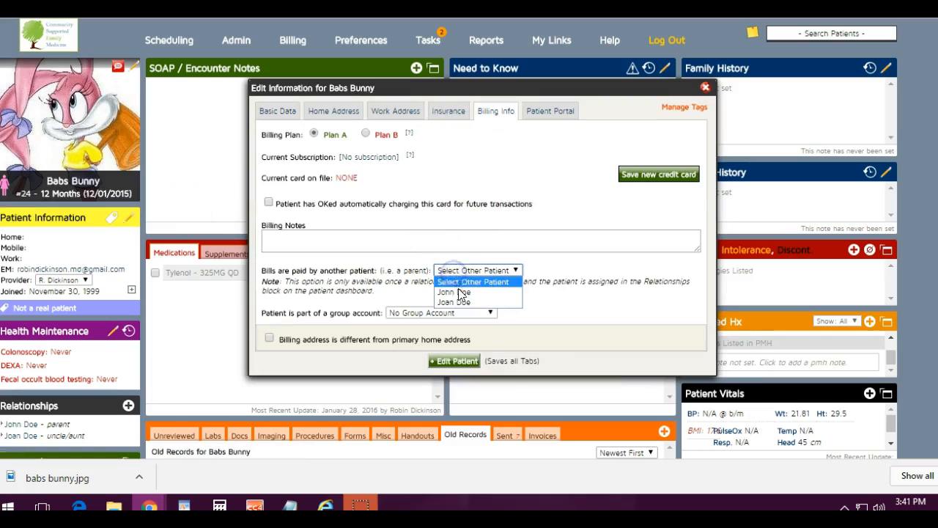
{"action": "left_click", "coordinate": [458, 293]}
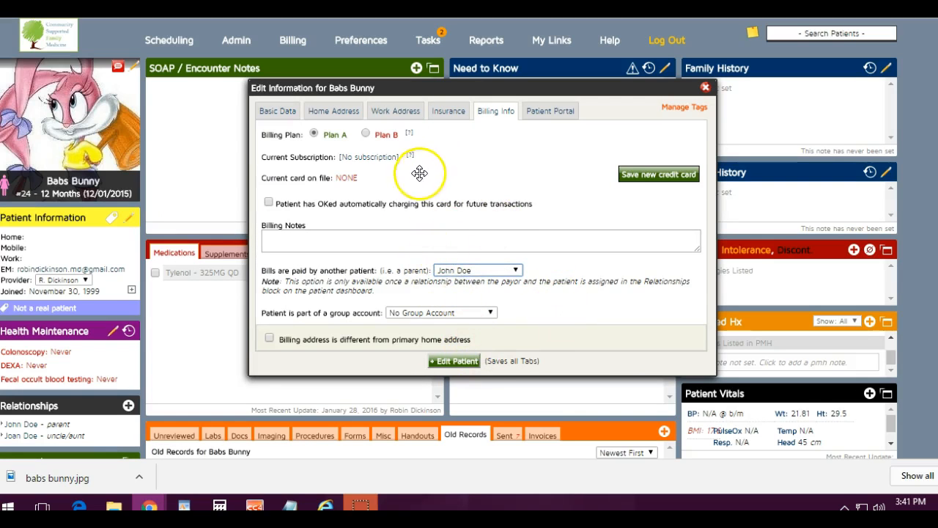
{"action": "left_click", "coordinate": [449, 363]}
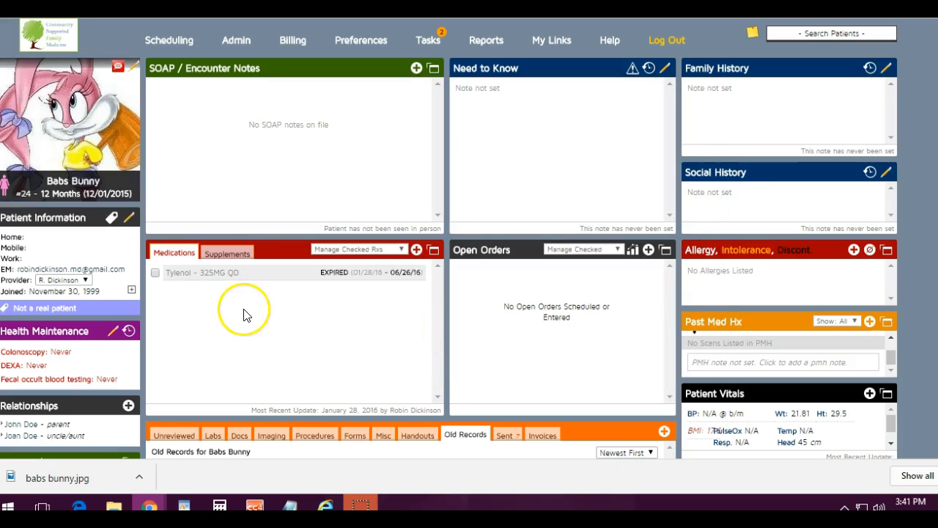
- Review the patient's subscription settings, including the plan held through the parent, and close them without updating
{"action": "scroll", "coordinate": [362, 339], "scroll_direction": "down", "scroll_amount": 2}
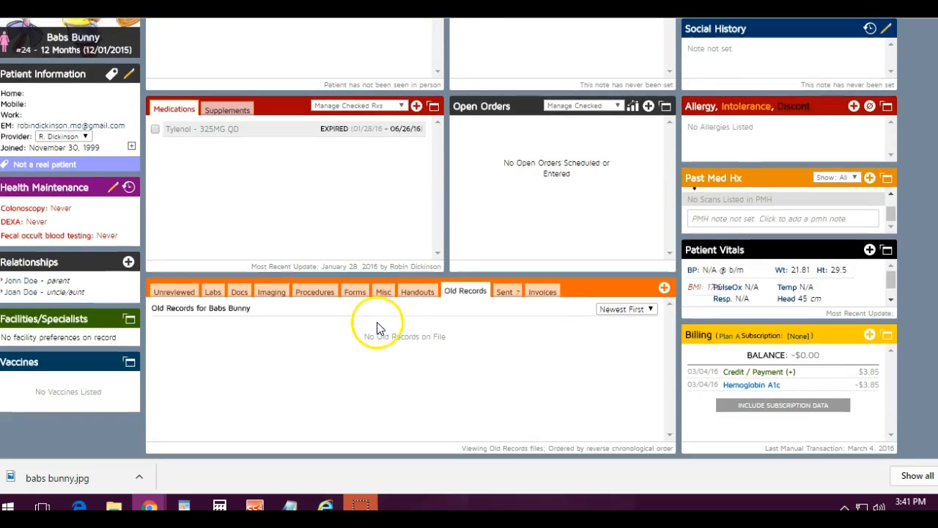
{"action": "left_click", "coordinate": [801, 337]}
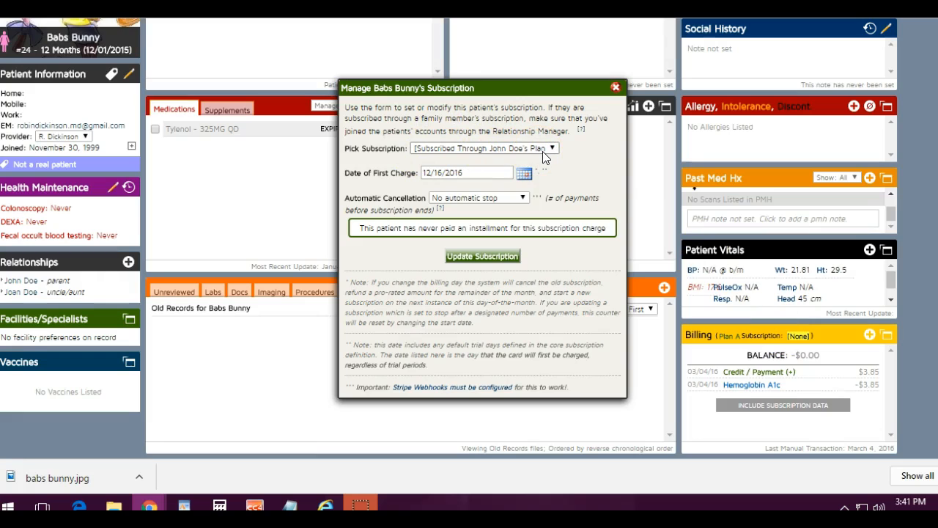
{"action": "left_click", "coordinate": [616, 88]}
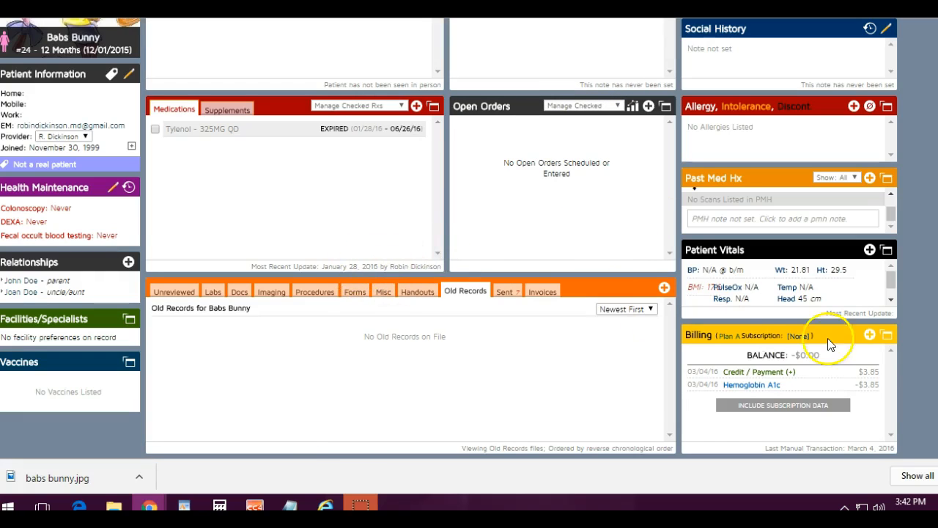
- Add a TSH charge with a 3.00 base charge to the patient's account, marked as paid for by the related parent
{"action": "left_click", "coordinate": [869, 336]}
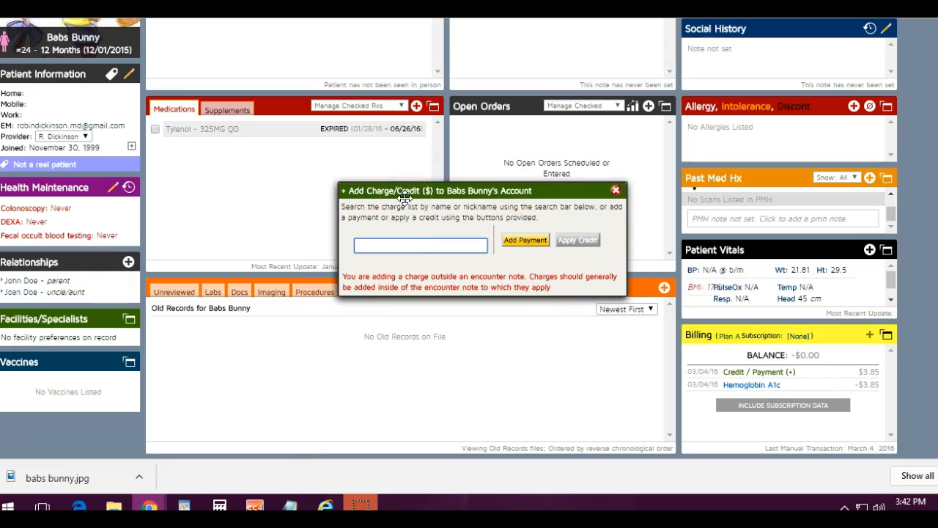
{"action": "type", "text": "tsh"}
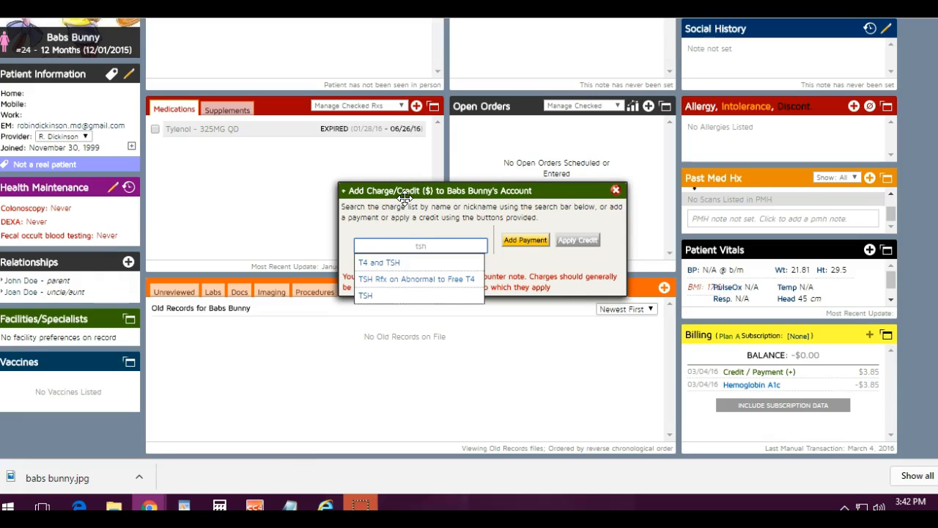
{"action": "left_click", "coordinate": [388, 297]}
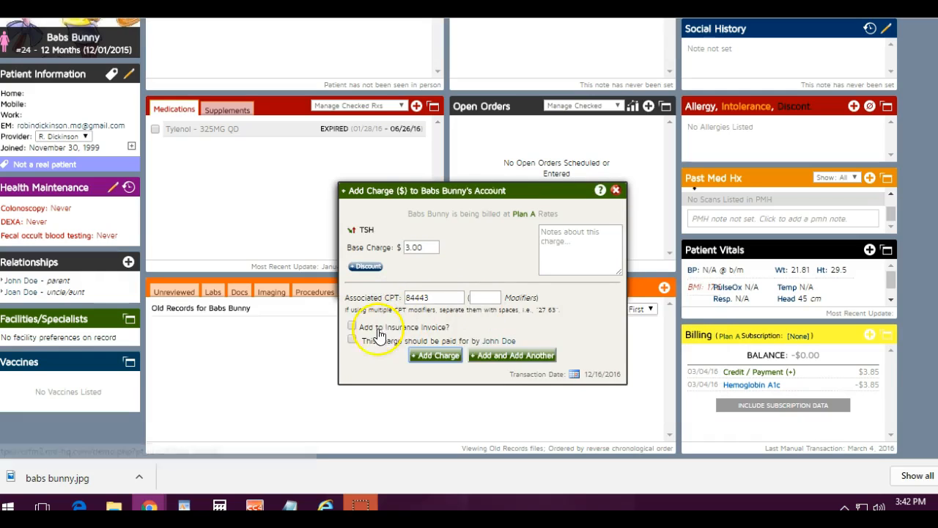
{"action": "left_click", "coordinate": [351, 340]}
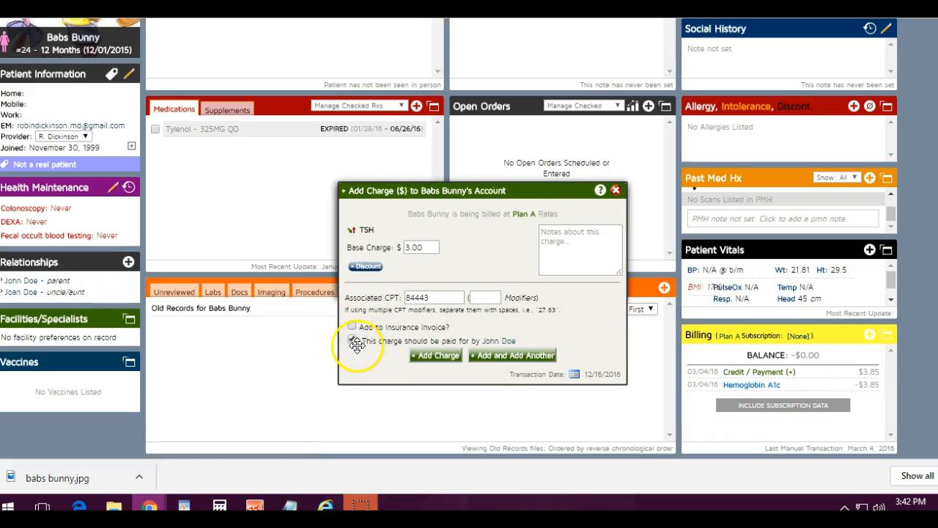
{"action": "left_click", "coordinate": [482, 357]}
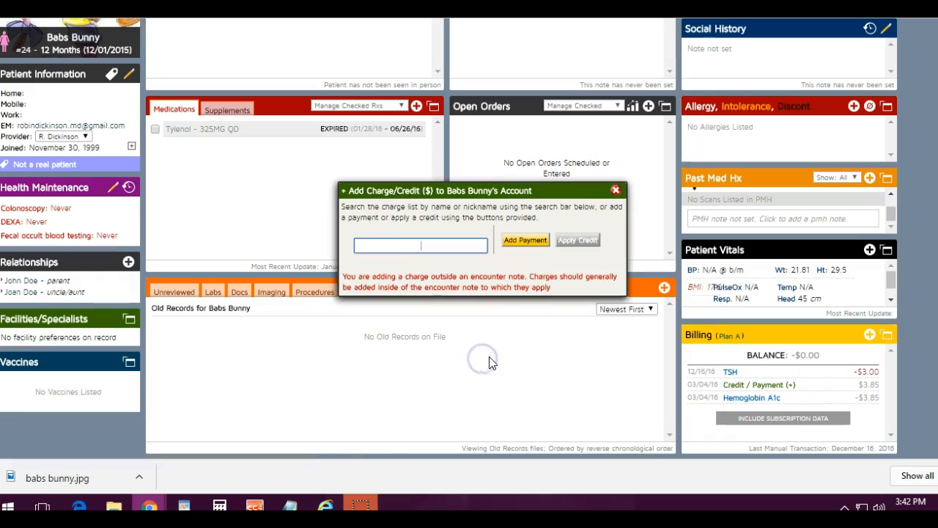
{"action": "left_click", "coordinate": [617, 191]}
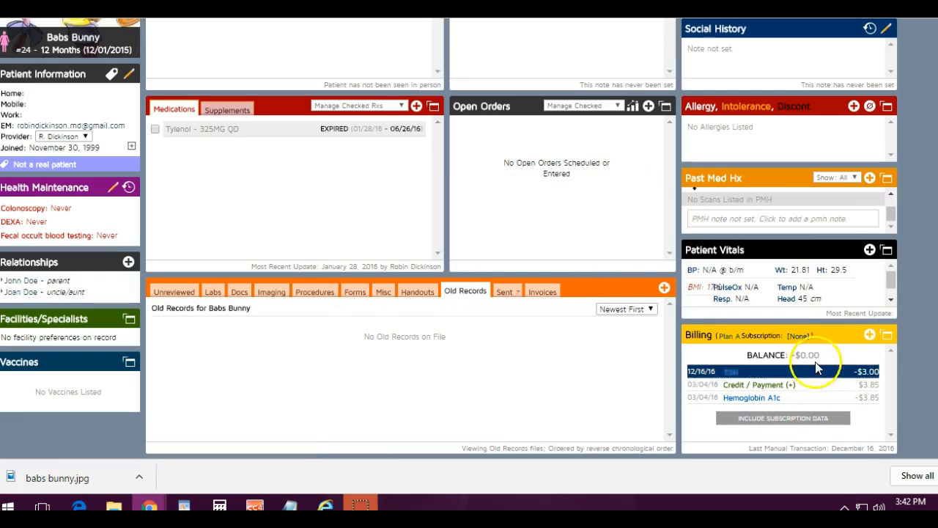
{"action": "mouse_move", "coordinate": [861, 378]}
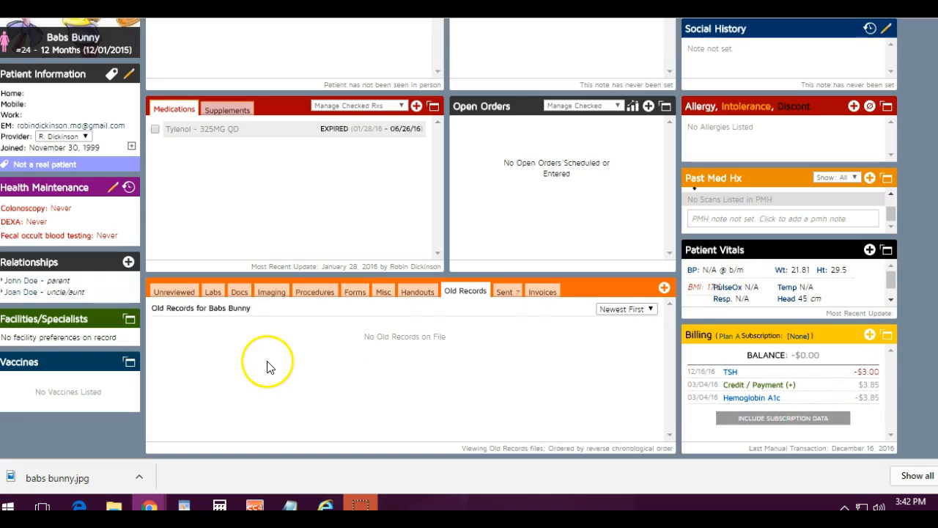
- Discontinue the expired Tylenol 325MG medication for Other Reason, leaving the explanation blank
{"action": "scroll", "coordinate": [262, 366], "scroll_direction": "up", "scroll_amount": 2}
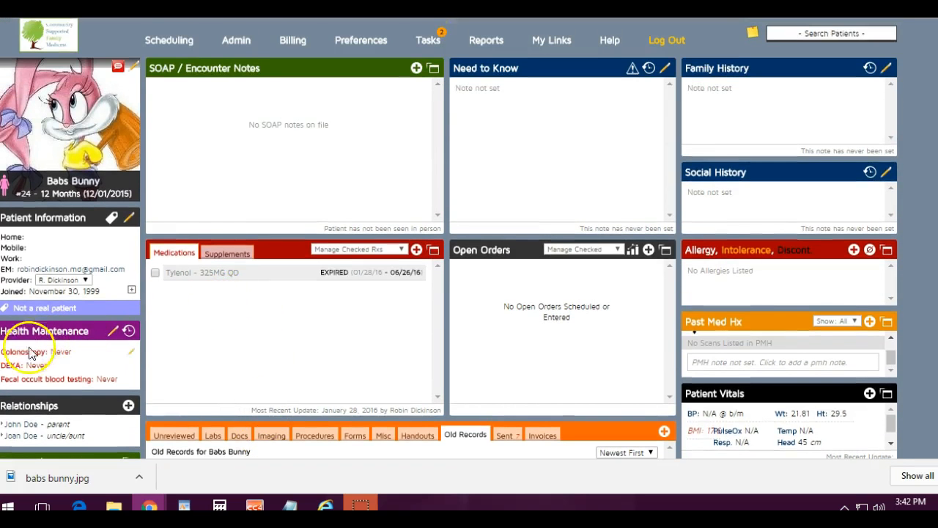
{"action": "mouse_move", "coordinate": [48, 358]}
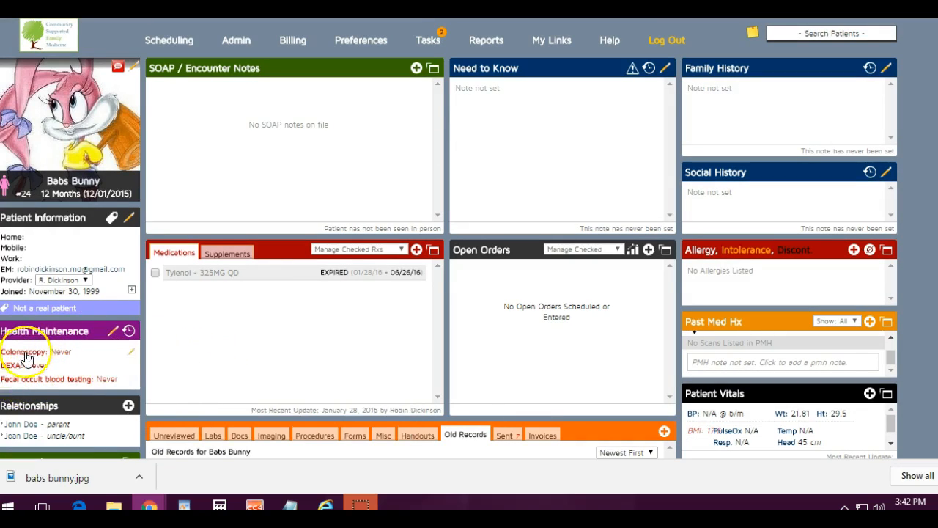
{"action": "mouse_move", "coordinate": [18, 379]}
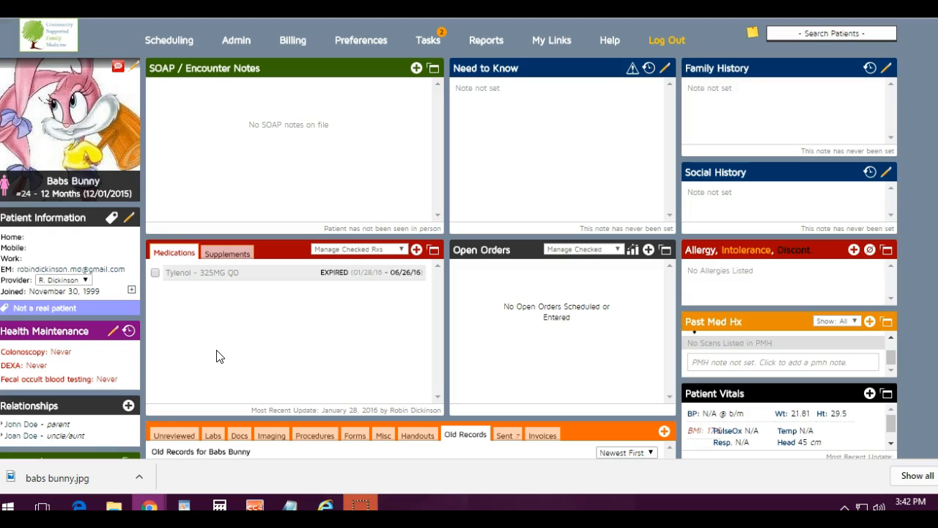
{"action": "left_click", "coordinate": [204, 272]}
{"action": "left_click", "coordinate": [243, 311]}
{"action": "left_click", "coordinate": [371, 168]}
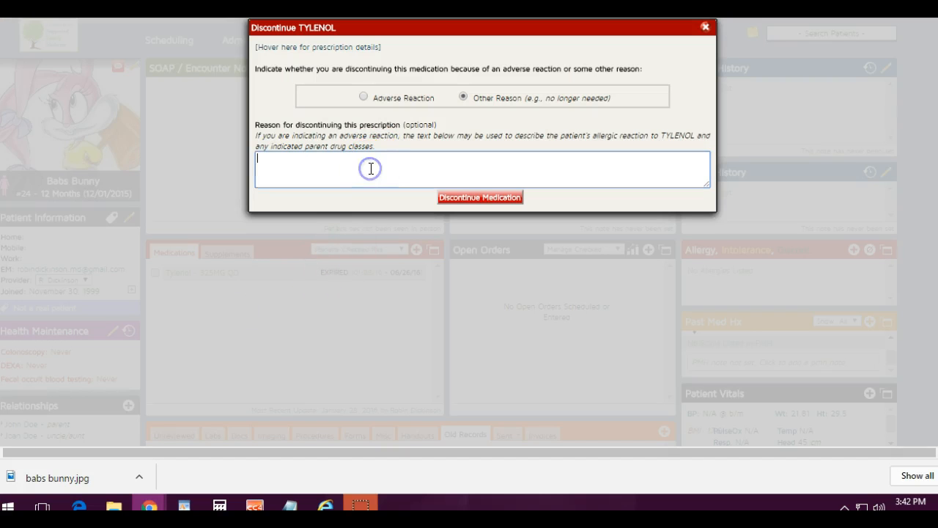
{"action": "left_click", "coordinate": [453, 194]}
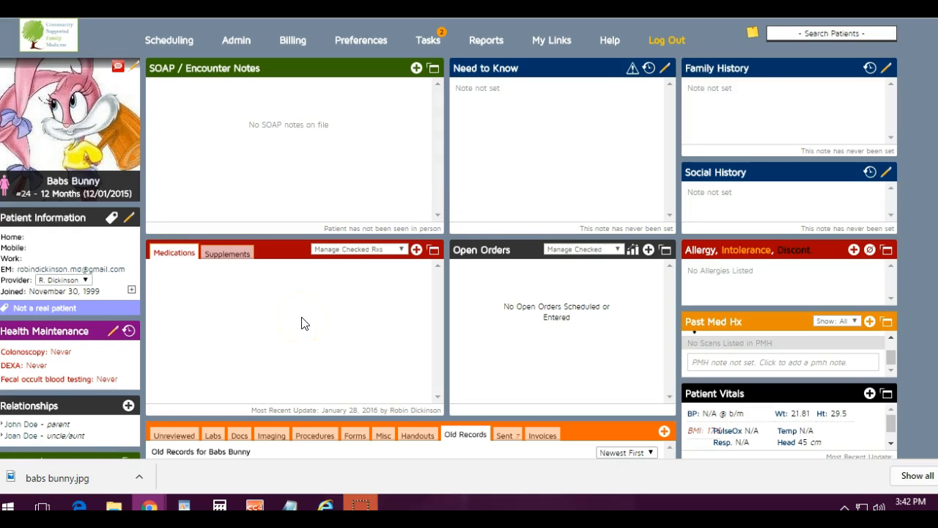
{"action": "left_click", "coordinate": [292, 317]}
- Create a new encounter note titled "WCC 12 months" and categorize it as an Office Visit
{"action": "left_click", "coordinate": [415, 68]}
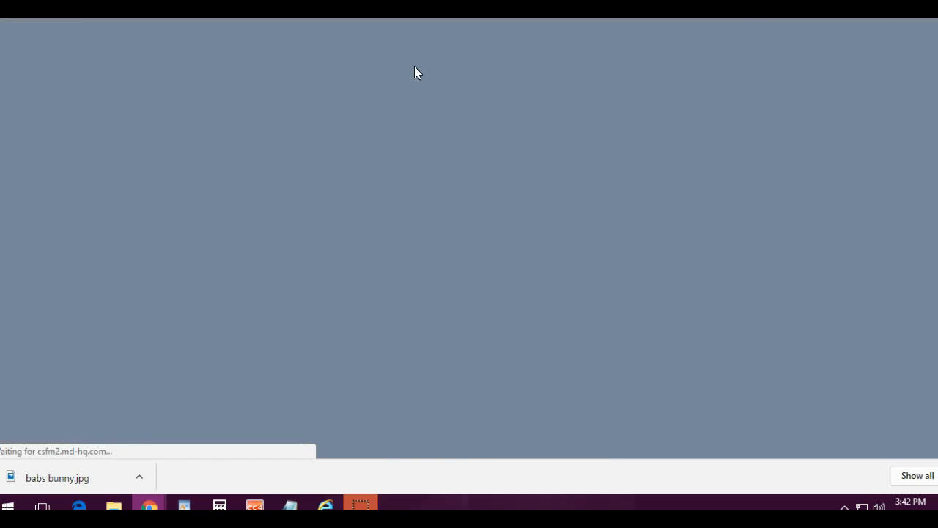
{"action": "left_click", "coordinate": [302, 70]}
{"action": "type", "text": "wcc"}
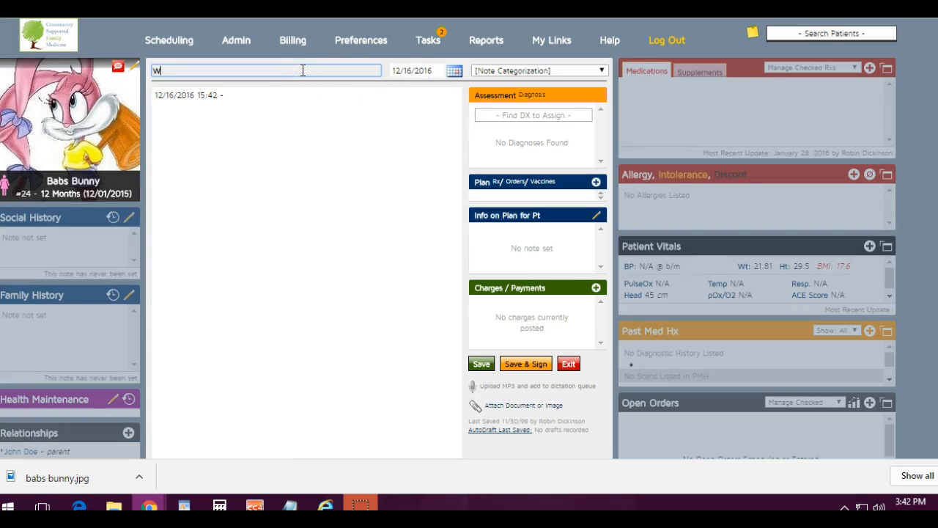
{"action": "type", "text": " 12 months"}
{"action": "left_click", "coordinate": [477, 70]}
{"action": "left_click", "coordinate": [498, 102]}
- Insert the note_WCC chart part into the body of the encounter note after the timestamp
{"action": "left_click", "coordinate": [389, 126]}
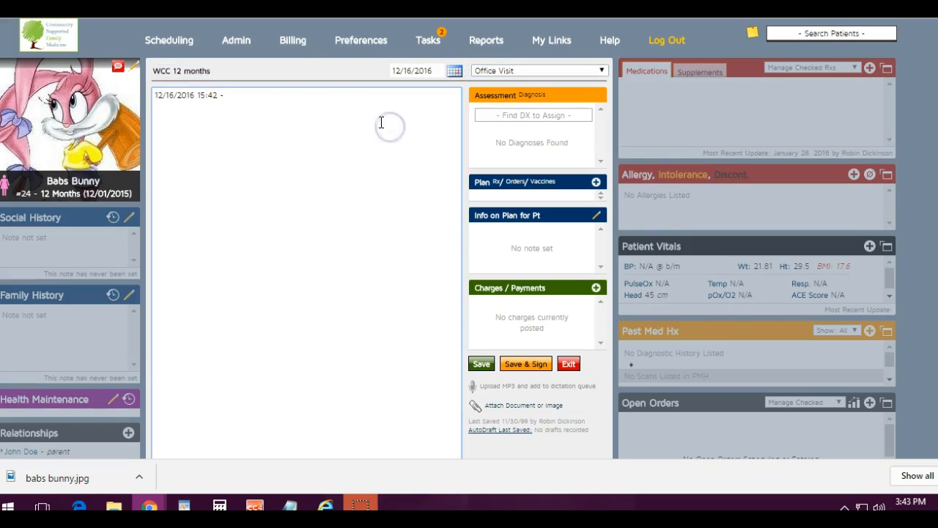
{"action": "type", "text": "note_wcc"}
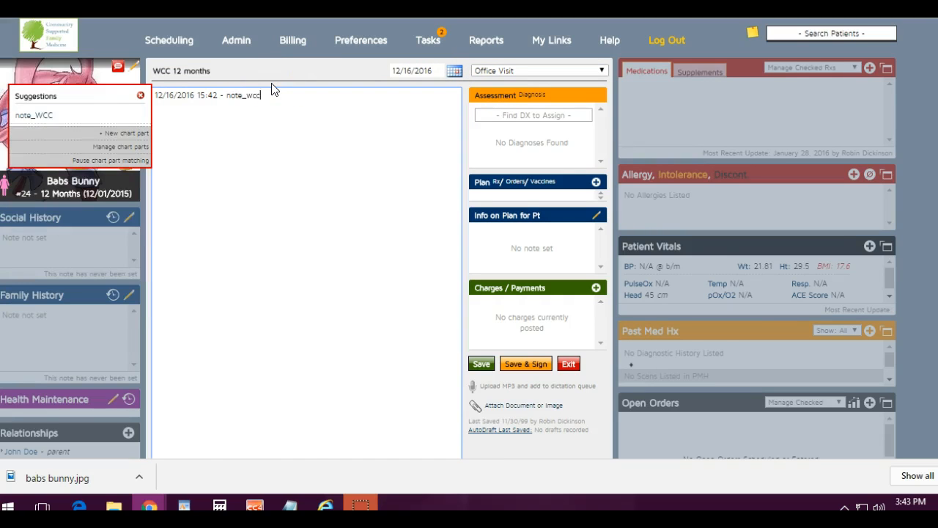
{"action": "key", "text": "Return"}
{"action": "left_click", "coordinate": [243, 92]}
{"action": "key", "text": "Return"}
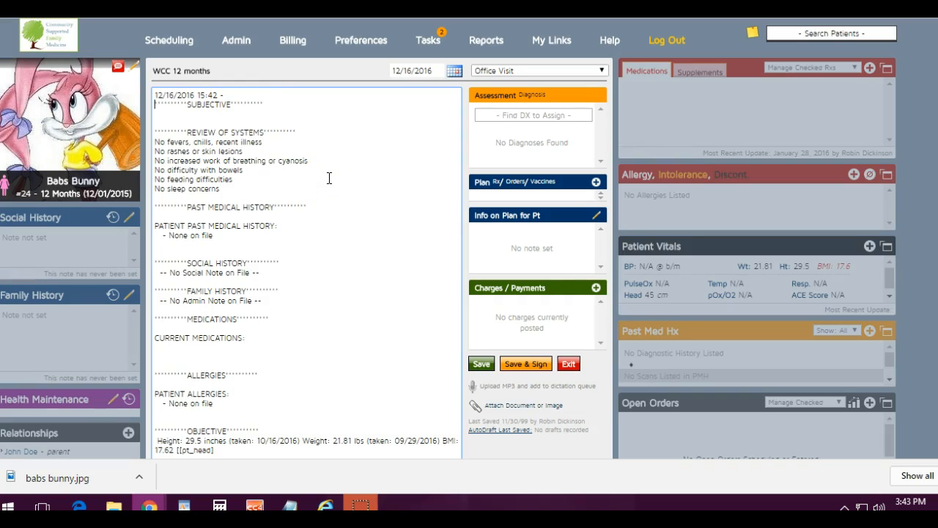
- Delete the height, weight and BMI text from the note's Objective section and save the note
{"action": "left_click", "coordinate": [313, 199]}
{"action": "scroll", "coordinate": [313, 199], "scroll_direction": "down", "scroll_amount": 1}
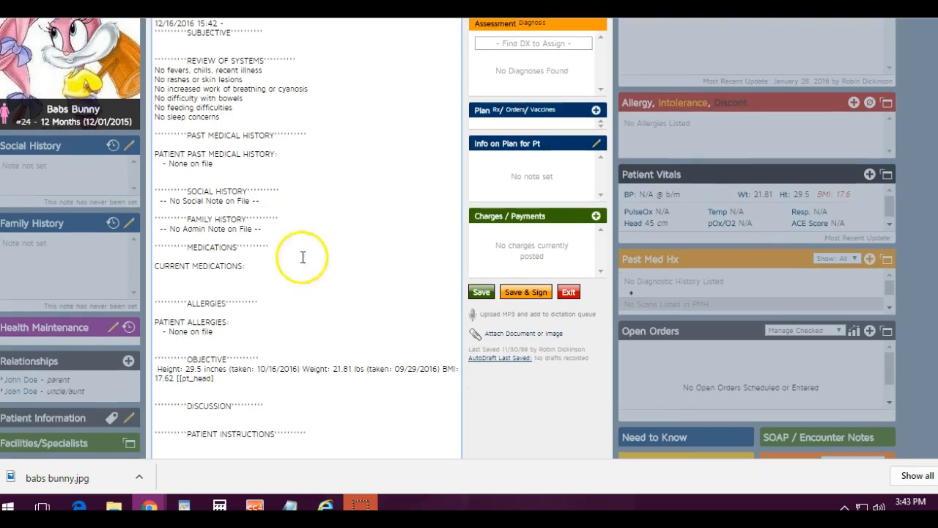
{"action": "left_click", "coordinate": [235, 380]}
{"action": "left_click_drag", "start_coordinate": [235, 380], "coordinate": [153, 369]}
{"action": "key", "text": "BackSpace"}
{"action": "left_click", "coordinate": [293, 372]}
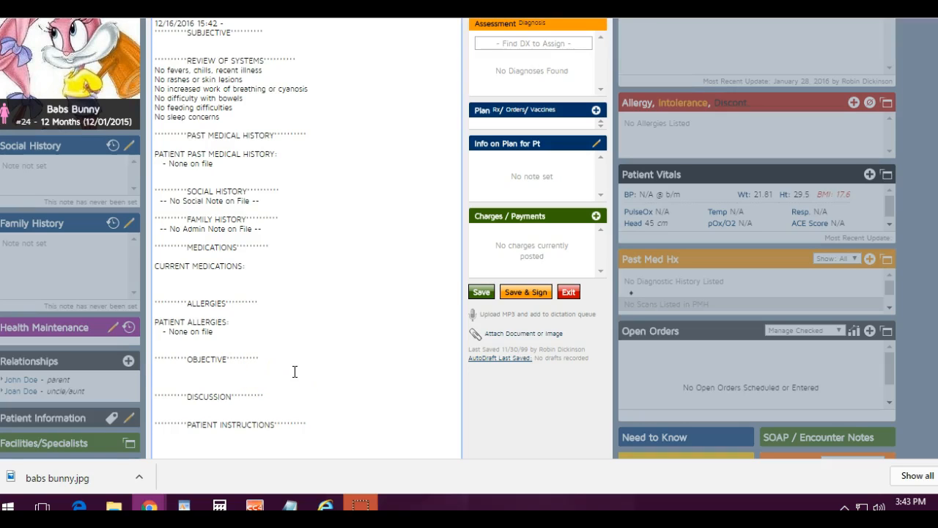
{"action": "left_click", "coordinate": [310, 367]}
{"action": "left_click", "coordinate": [481, 292]}
{"action": "left_click", "coordinate": [346, 313]}
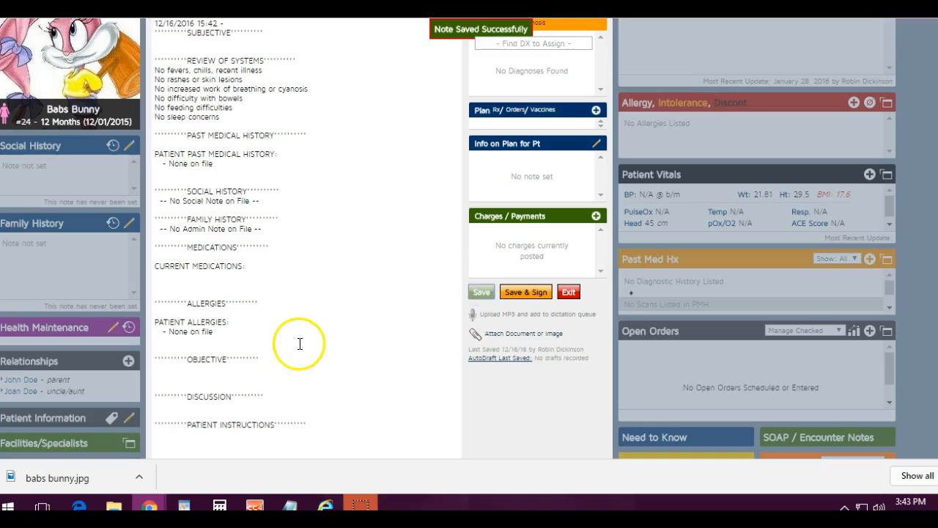
{"action": "scroll", "coordinate": [277, 350], "scroll_direction": "up", "scroll_amount": 1}
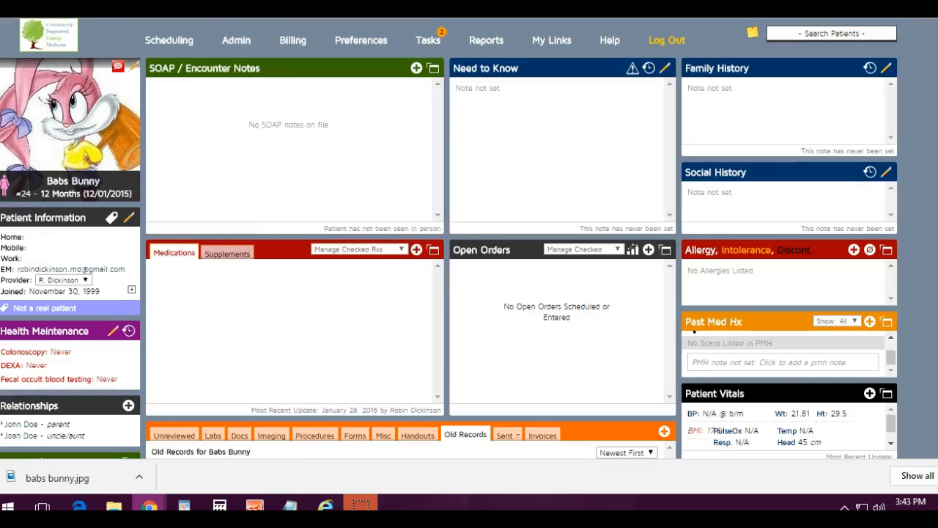
- Copy the "ASQ 12 months" handout from the system documents to the current patient's chart
{"action": "scroll", "coordinate": [390, 292], "scroll_direction": "down", "scroll_amount": 2}
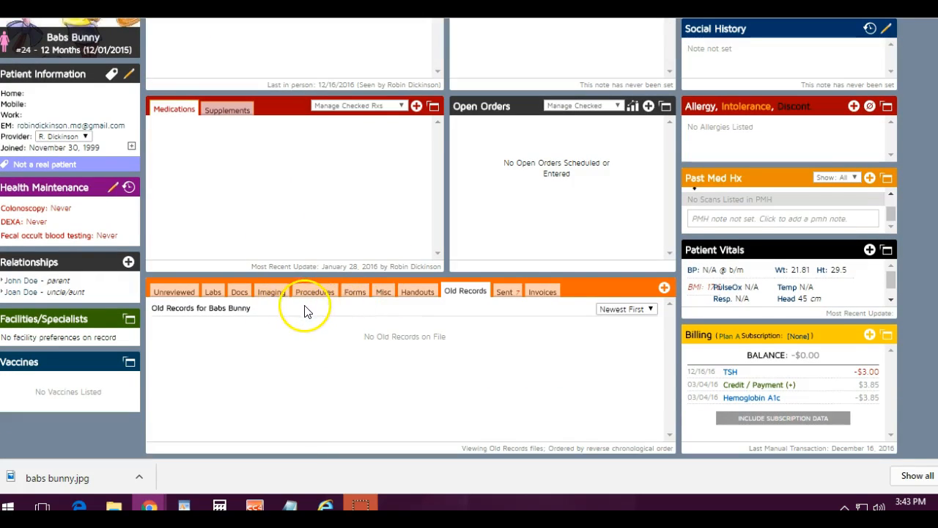
{"action": "scroll", "coordinate": [304, 309], "scroll_direction": "down", "scroll_amount": 1}
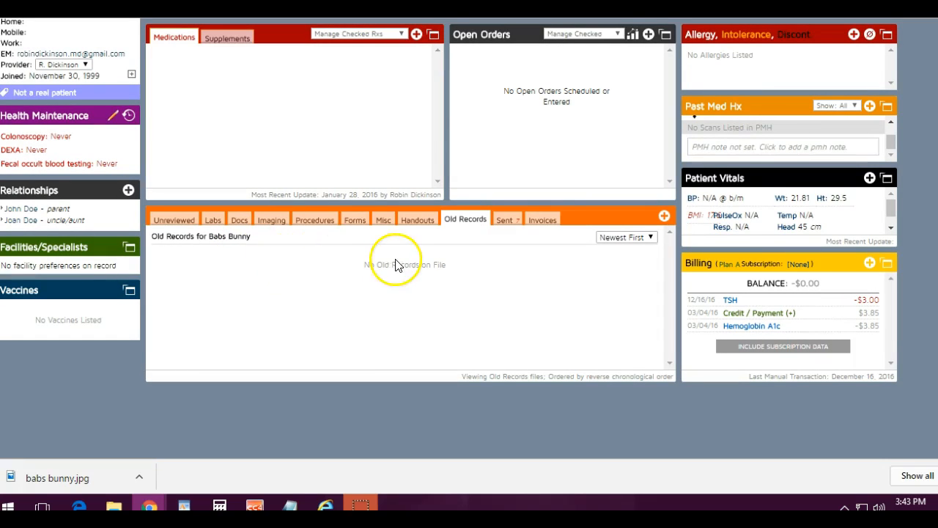
{"action": "scroll", "coordinate": [398, 257], "scroll_direction": "up", "scroll_amount": 3}
{"action": "left_click", "coordinate": [551, 40]}
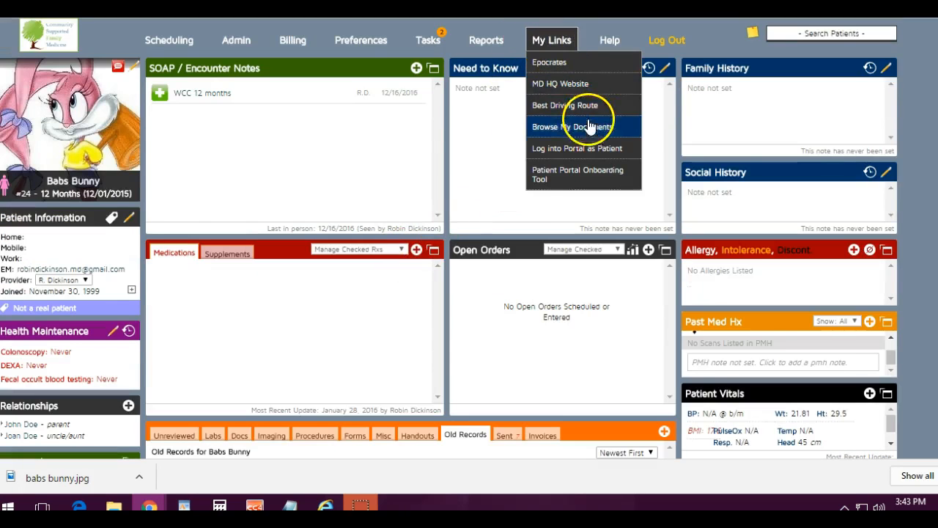
{"action": "left_click", "coordinate": [585, 133]}
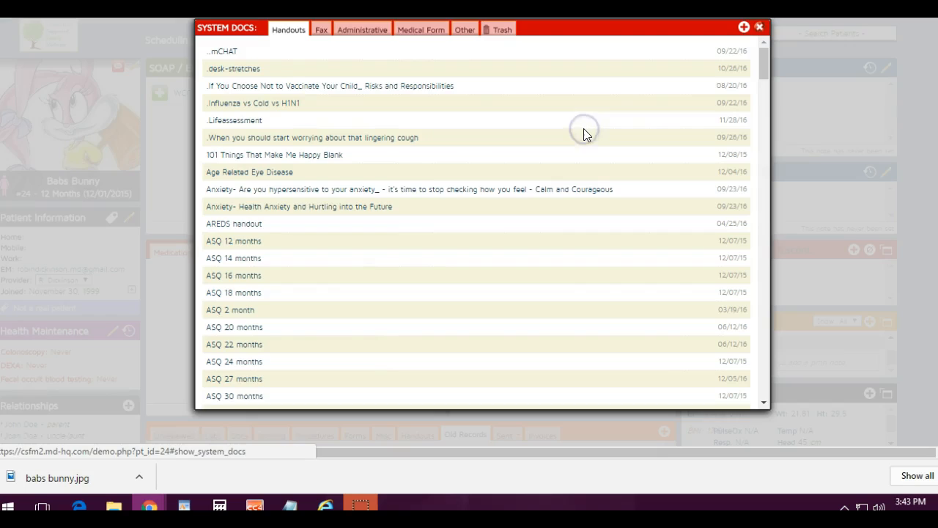
{"action": "left_click", "coordinate": [243, 244]}
{"action": "right_click", "coordinate": [242, 244]}
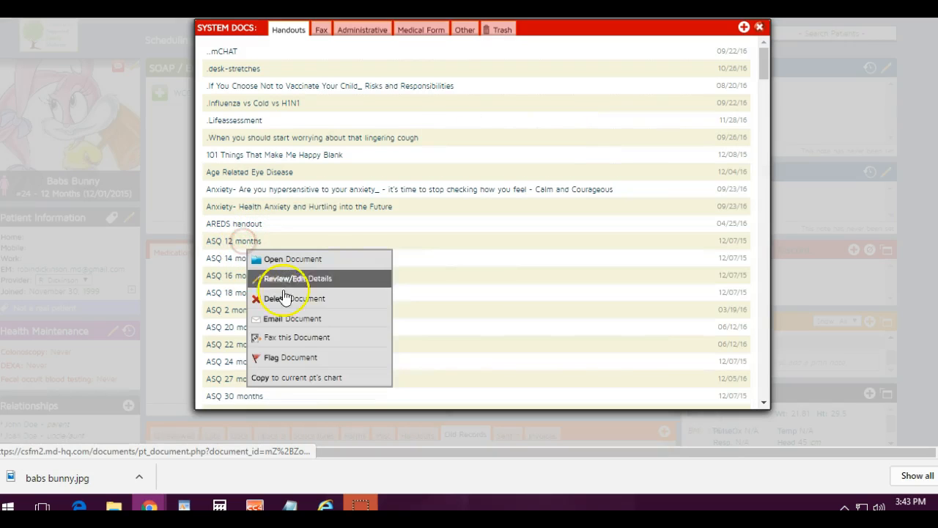
{"action": "left_click", "coordinate": [307, 378]}
- File the copied "ASQ 12 months" document as done, shown in the patient's online portal, and close the system documents
{"action": "left_click", "coordinate": [537, 110]}
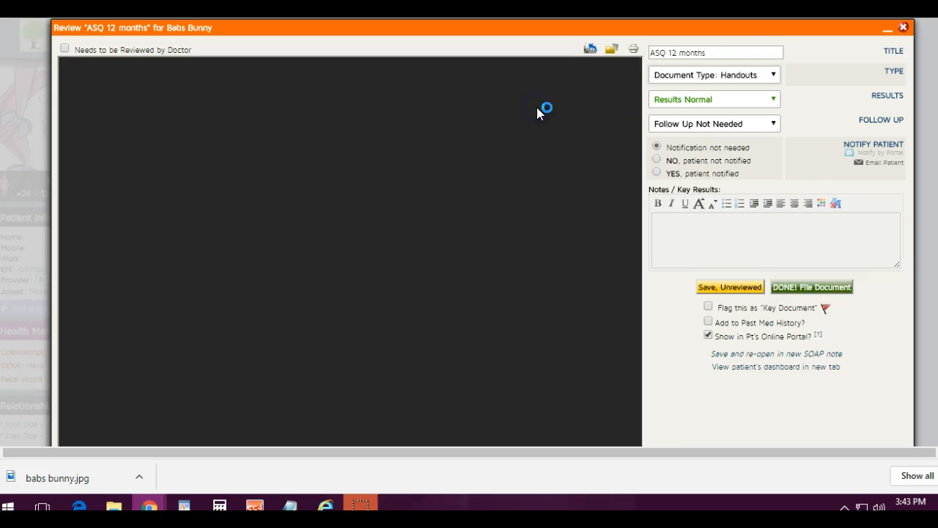
{"action": "left_click", "coordinate": [810, 288]}
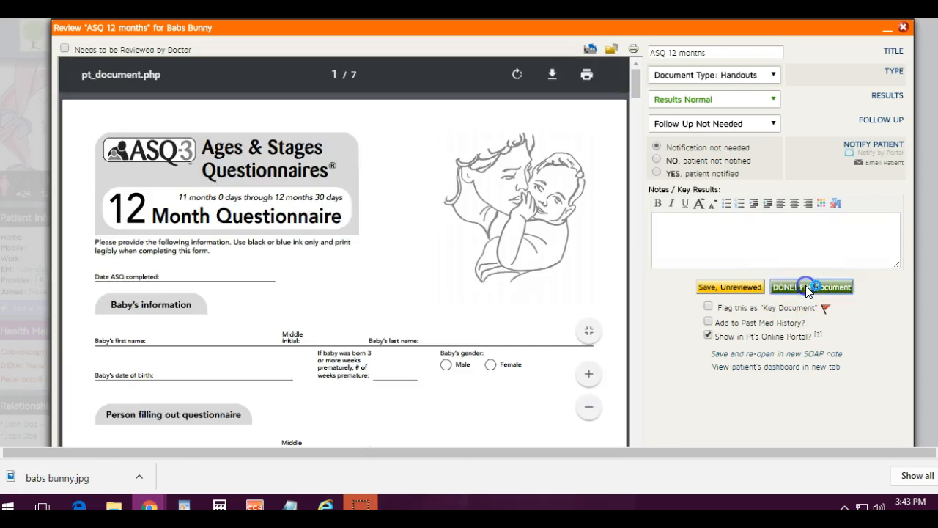
{"action": "left_click", "coordinate": [758, 28]}
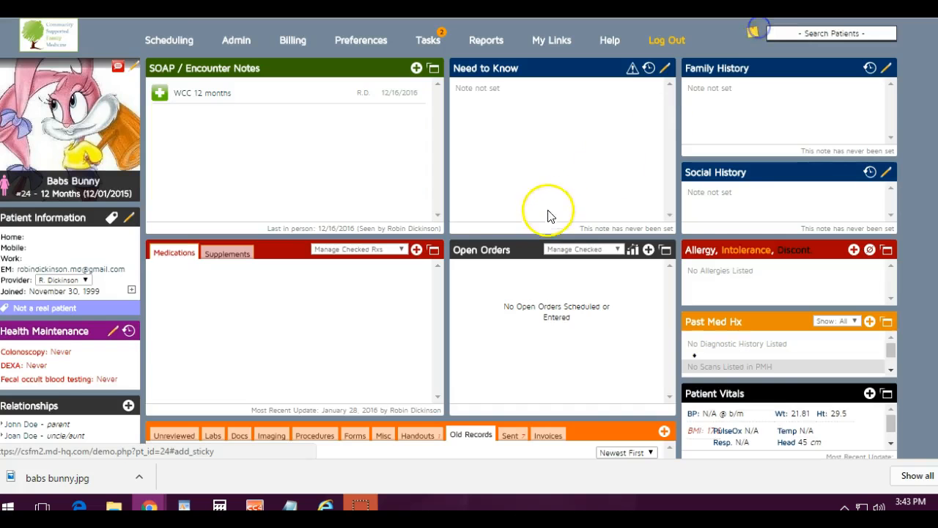
- Display the Handouts documents in the patient's chart
{"action": "scroll", "coordinate": [544, 210], "scroll_direction": "down", "scroll_amount": 3}
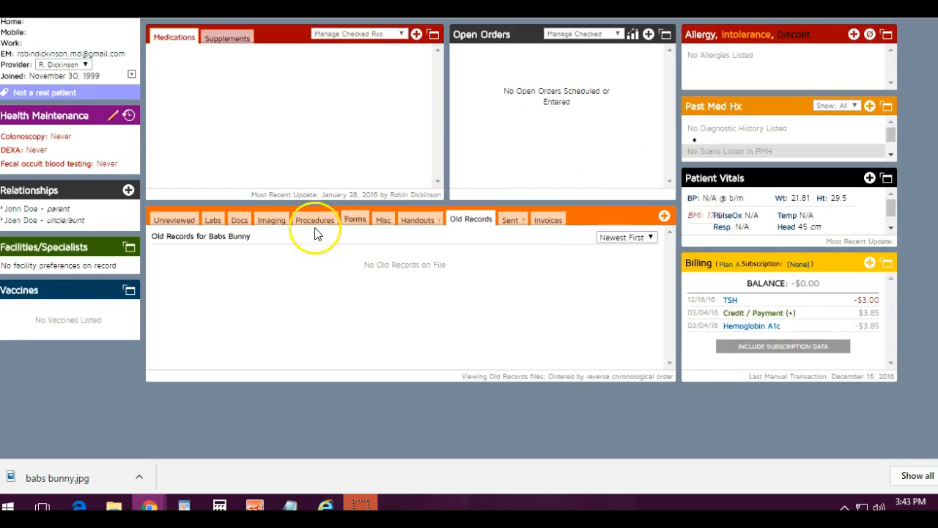
{"action": "left_click", "coordinate": [418, 220]}
{"action": "left_click", "coordinate": [198, 254]}
{"action": "left_click", "coordinate": [209, 294]}
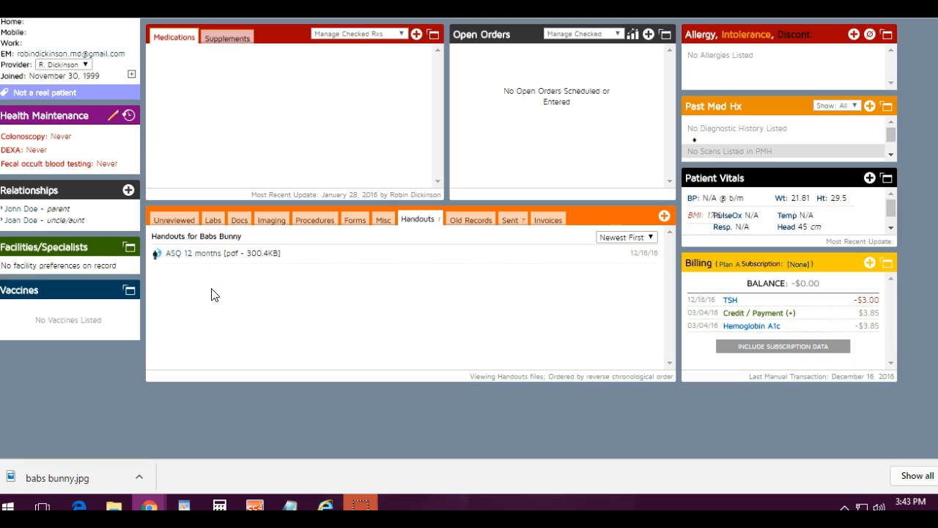
- Email the "ASQ 12 months" handout to the patient's e-mail address on file, removing "results for" from the message body
{"action": "mouse_move", "coordinate": [203, 253]}
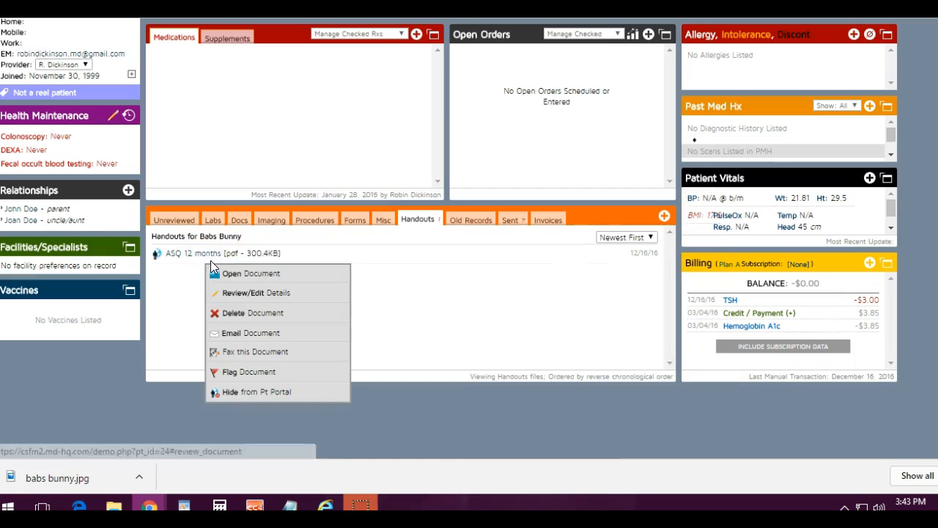
{"action": "scroll", "coordinate": [212, 242], "scroll_direction": "up", "scroll_amount": 3}
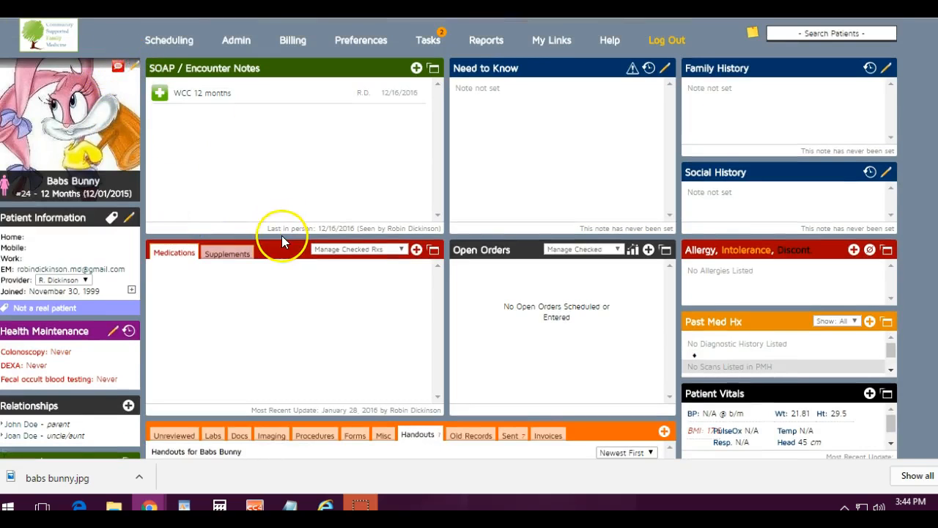
{"action": "scroll", "coordinate": [281, 235], "scroll_direction": "down", "scroll_amount": 3}
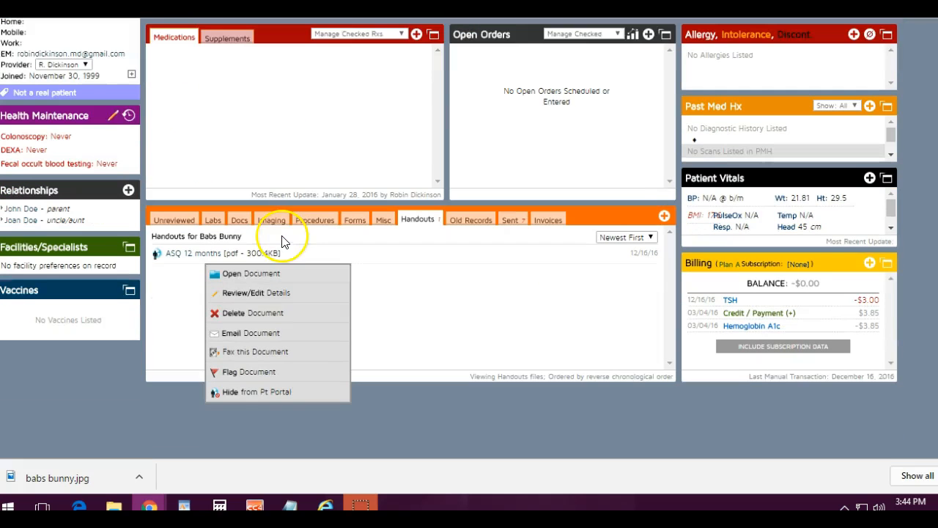
{"action": "left_click", "coordinate": [252, 339]}
{"action": "left_click_drag", "start_coordinate": [549, 300], "coordinate": [523, 303]}
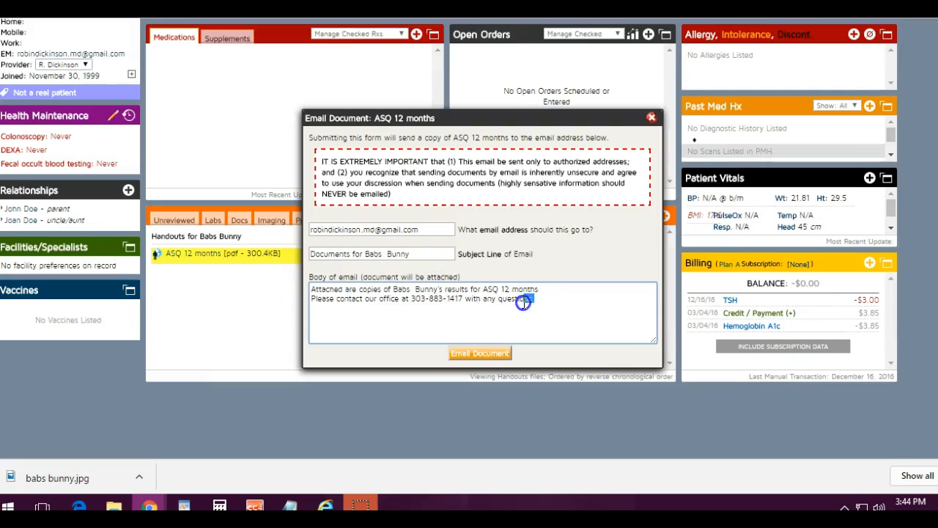
{"action": "left_click_drag", "start_coordinate": [445, 289], "coordinate": [476, 292]}
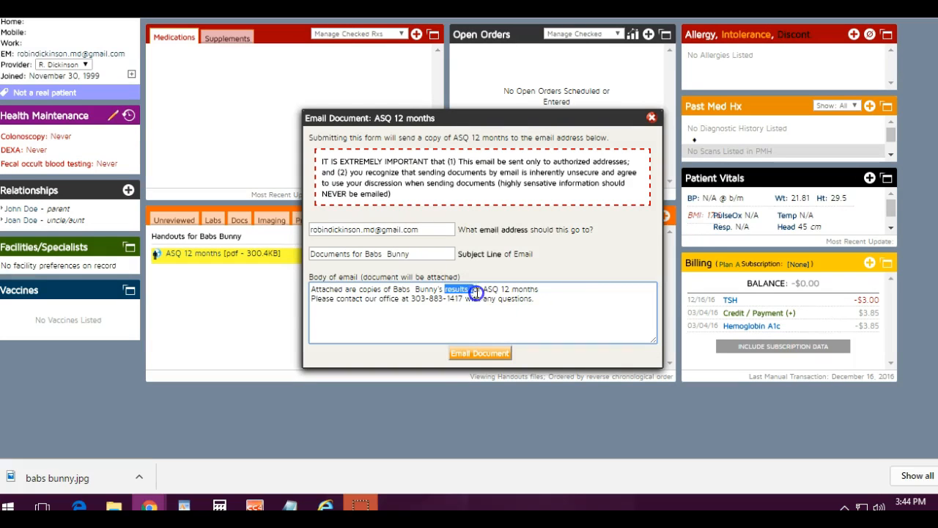
{"action": "key", "text": "BackSpace"}
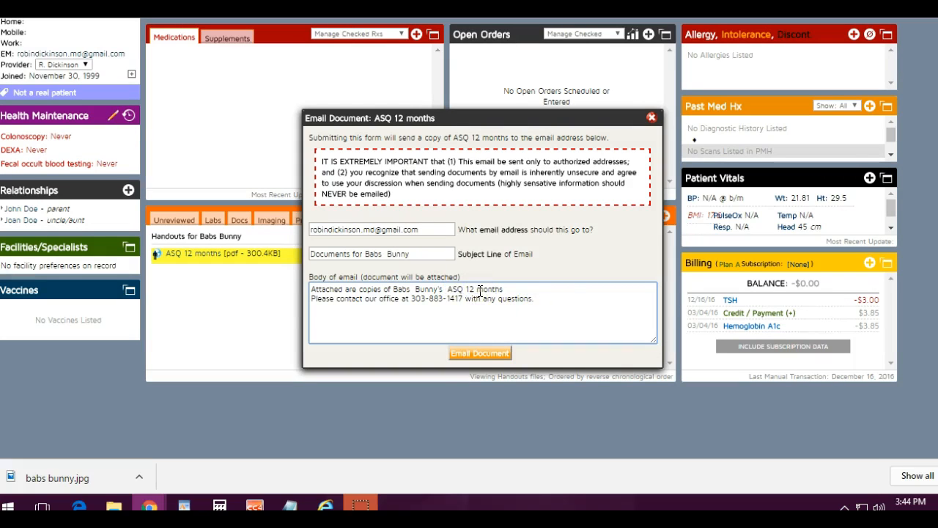
{"action": "left_click", "coordinate": [467, 352]}
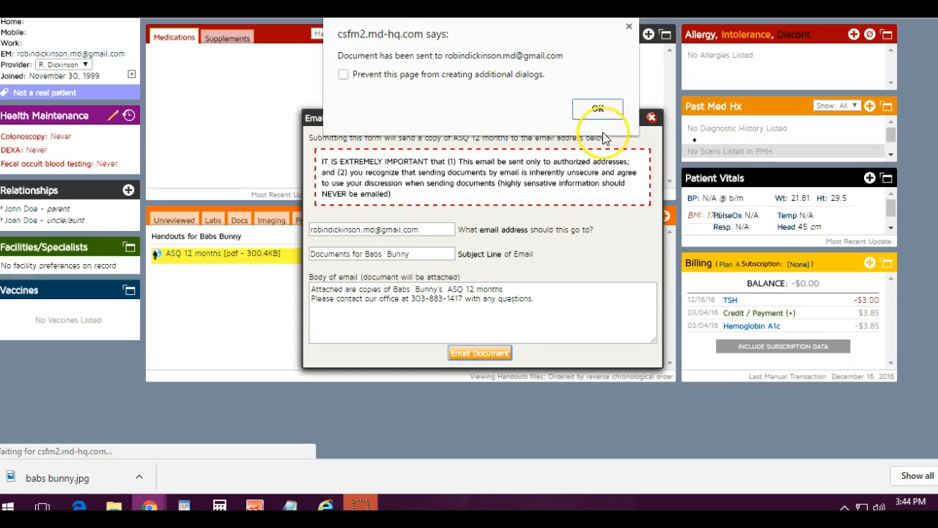
{"action": "left_click", "coordinate": [603, 110]}
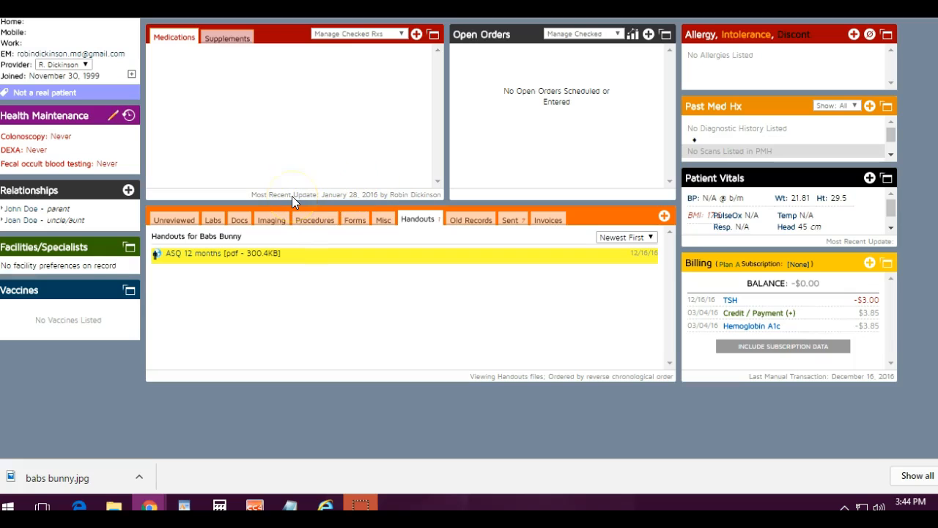
- Open the "WCC 12 months" encounter note and insert the subj_WCC_general chart part under the Subjective heading
{"action": "scroll", "coordinate": [318, 207], "scroll_direction": "up", "scroll_amount": 3}
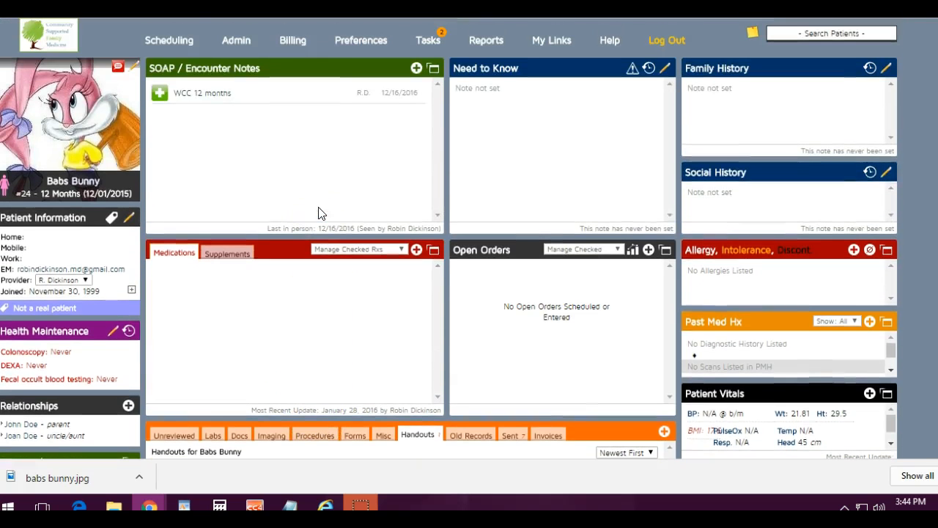
{"action": "left_click", "coordinate": [203, 93]}
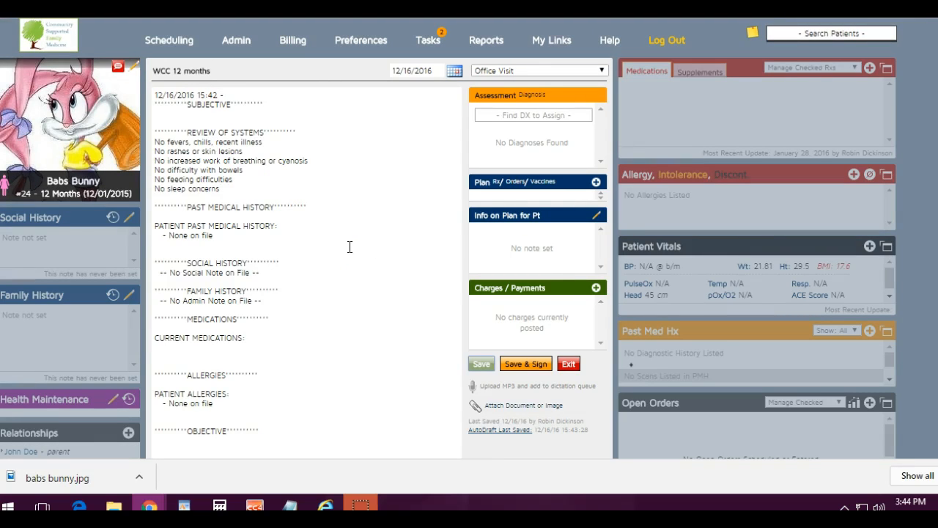
{"action": "left_click", "coordinate": [267, 106]}
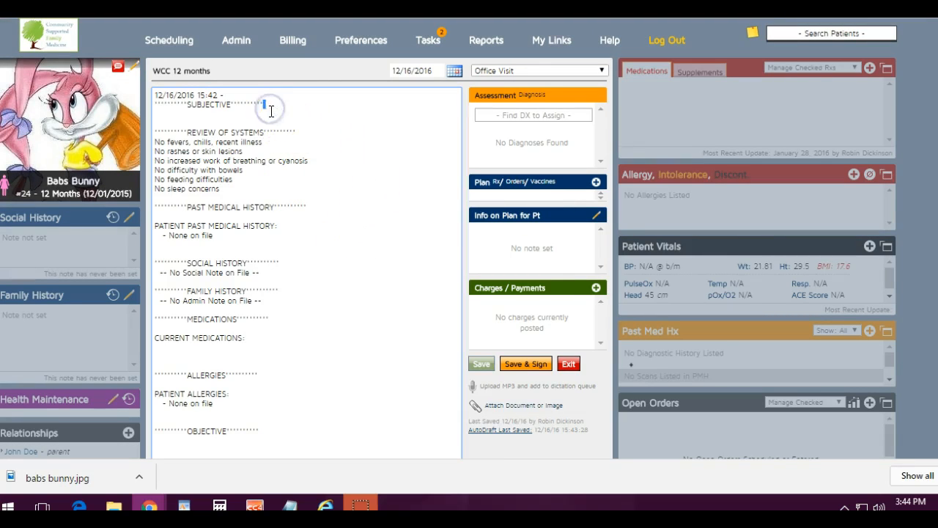
{"action": "left_click", "coordinate": [277, 119]}
{"action": "type", "text": "Su"}
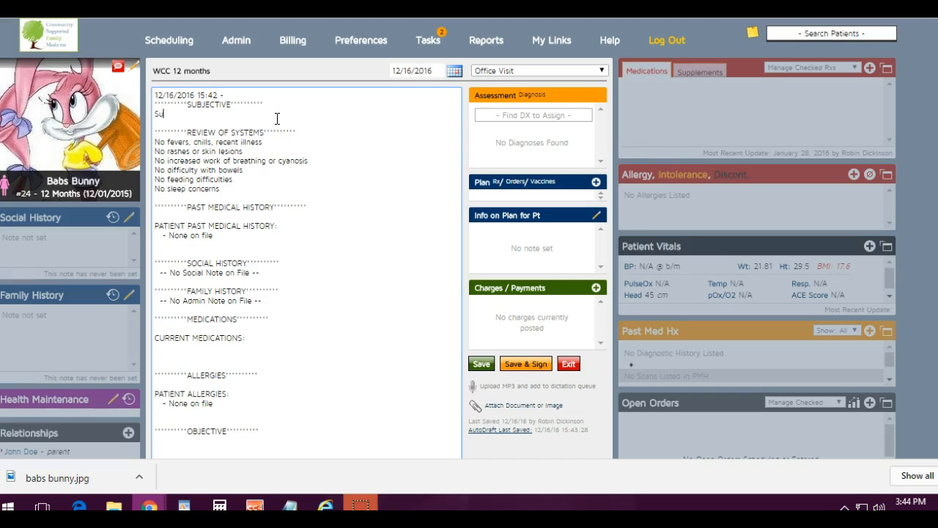
{"action": "type", "text": "cj wbj"}
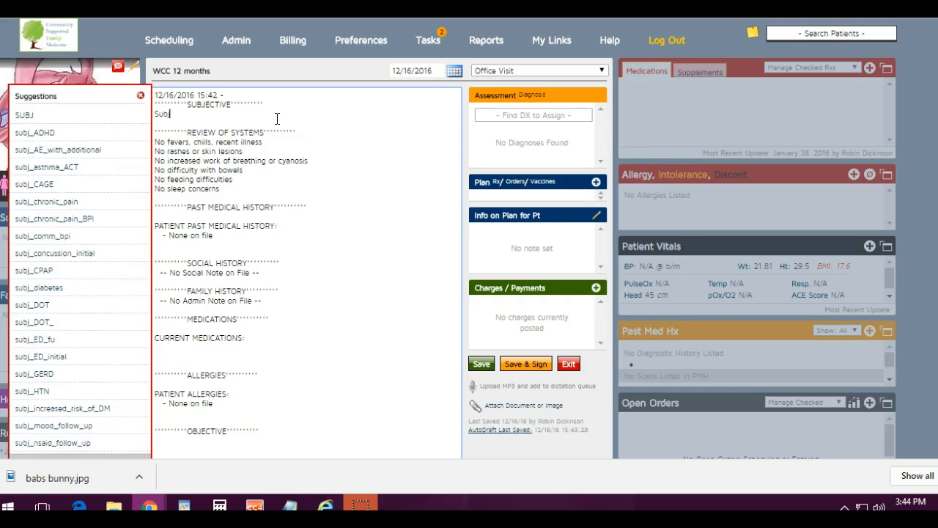
{"action": "type", "text": "_w"}
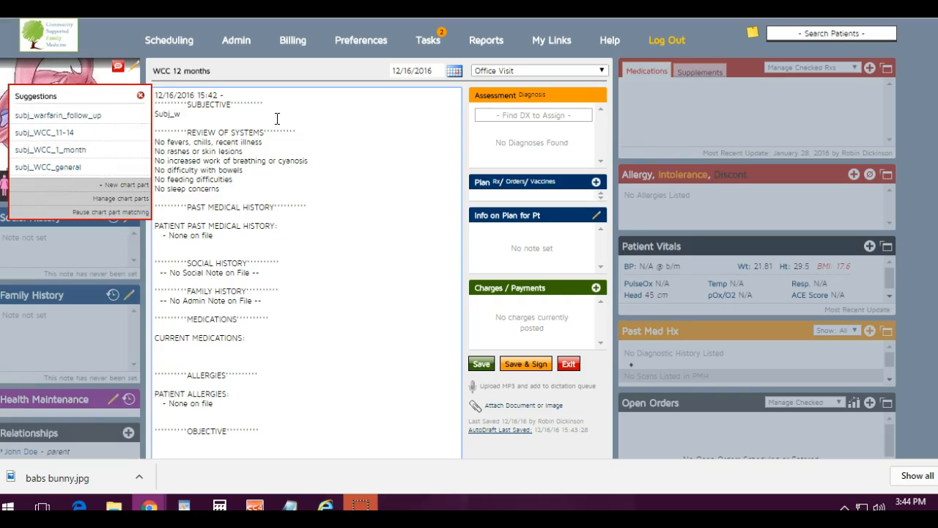
{"action": "key", "text": "Down"}
{"action": "key", "text": "Down"}
{"action": "key", "text": "Down"}
{"action": "key", "text": "Down"}
{"action": "key", "text": "Return"}
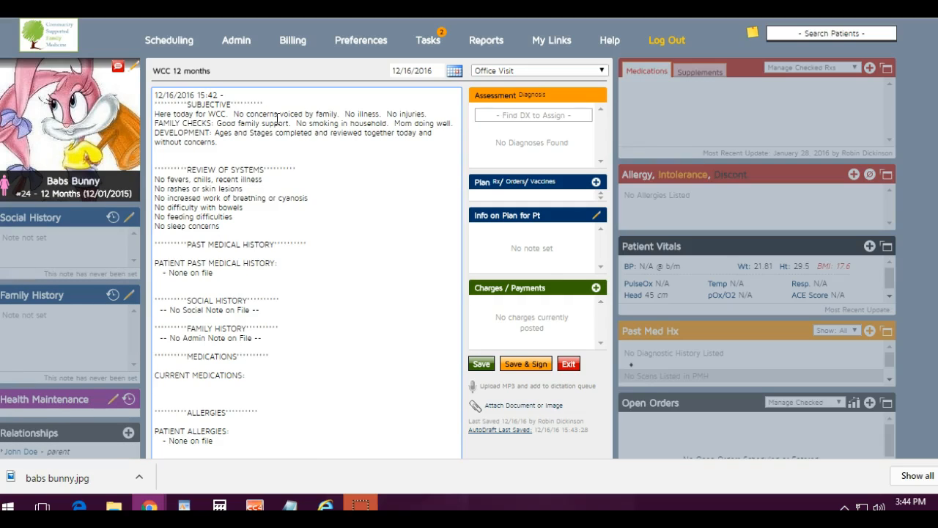
- Replace "Mom" with "Dad" in the Family Checks line of the Subjective section
{"action": "double_click", "coordinate": [404, 123]}
{"action": "type", "text": "Dad"}
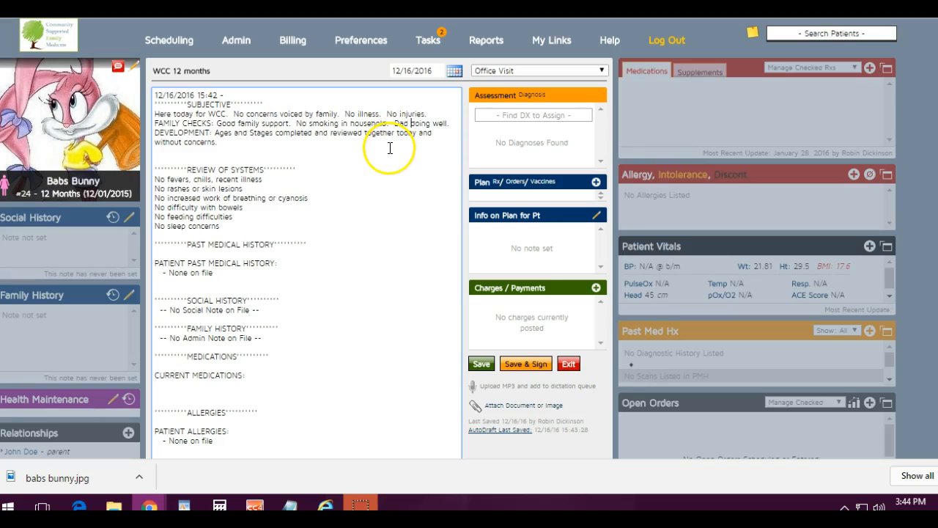
{"action": "left_click", "coordinate": [388, 154]}
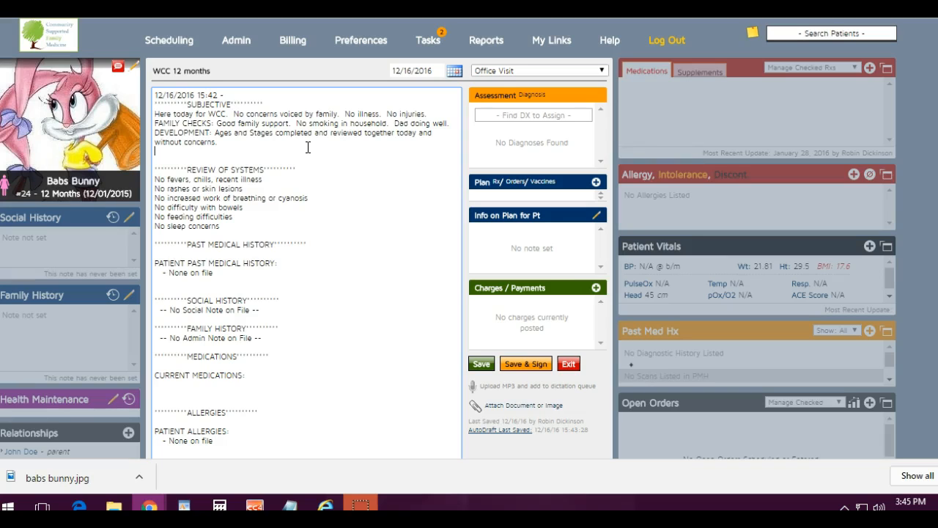
- Add a separate Subjective line saying Dad does note that the child loves jumping off the dining room table and has questions about that
{"action": "key", "text": "Return"}
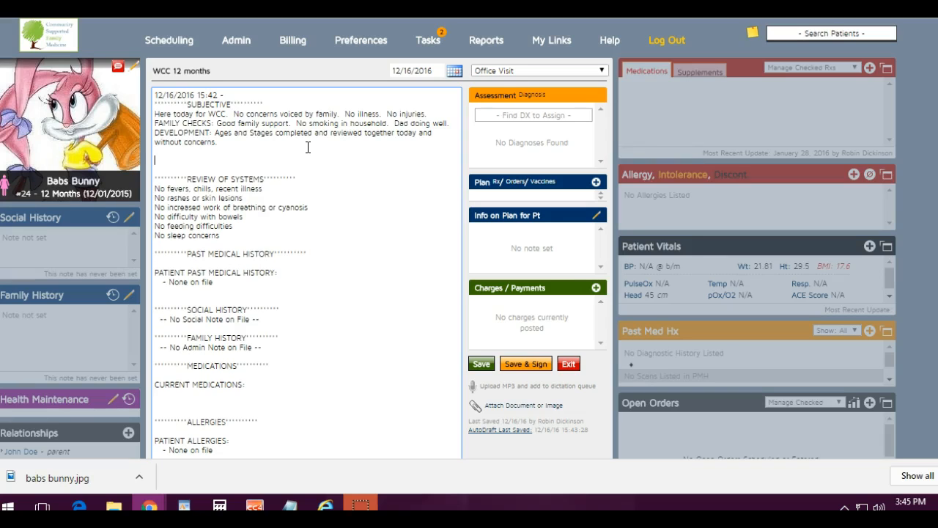
{"action": "type", "text": "Dad does note that Babs "}
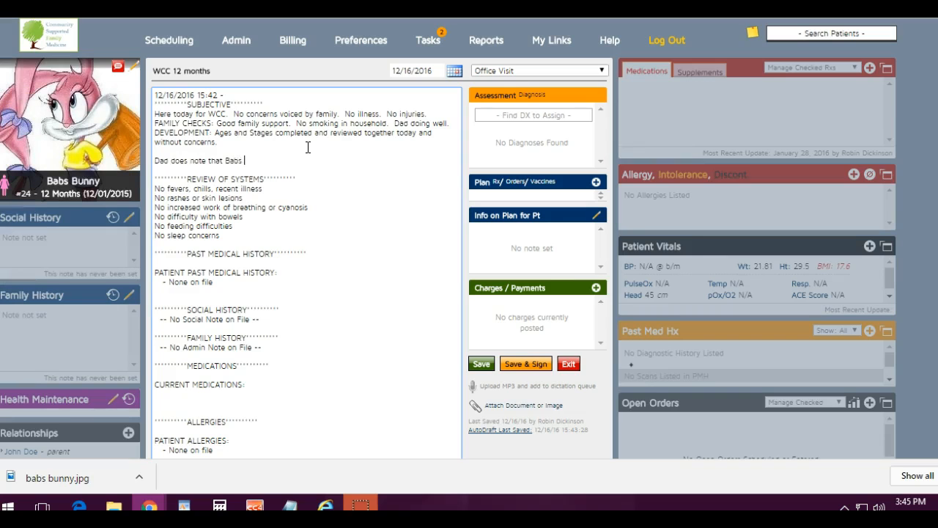
{"action": "type", "text": "loves jumping off the dining room tabl"}
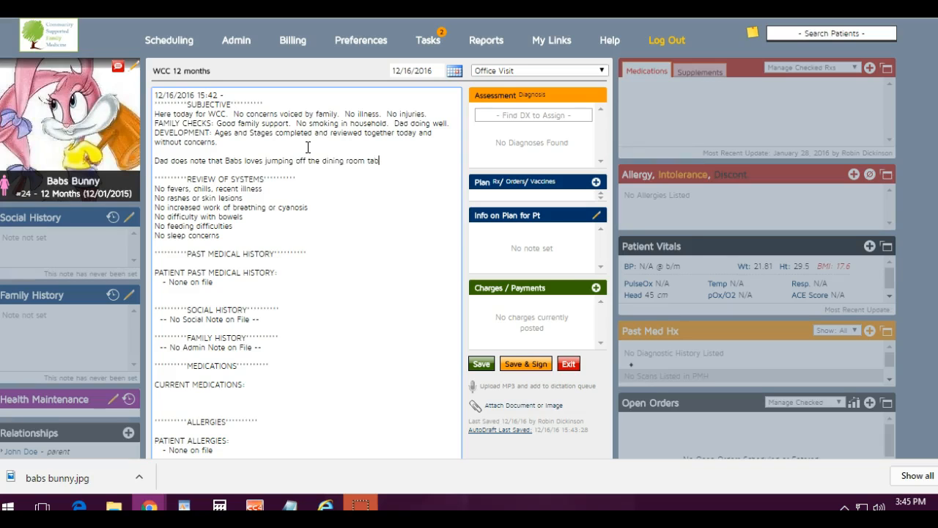
{"action": "type", "text": "e and has "}
{"action": "type", "text": "wuer"}
{"action": "key", "text": "BackSpace"}
{"action": "key", "text": "BackSpace"}
{"action": "key", "text": "BackSpace"}
{"action": "type", "text": "questions about that."}
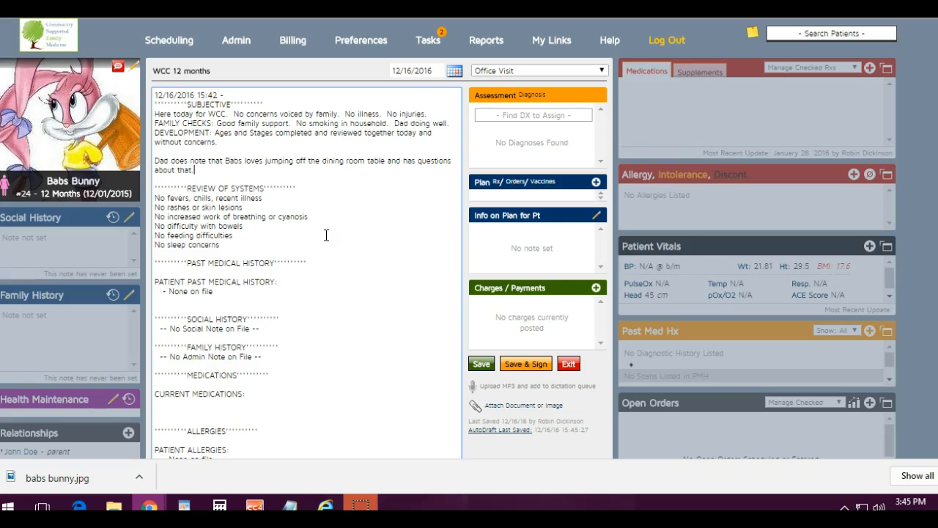
- Add the book "No Cry Sleep Solution" to the note's plan with its default instructions
{"action": "left_click", "coordinate": [596, 182]}
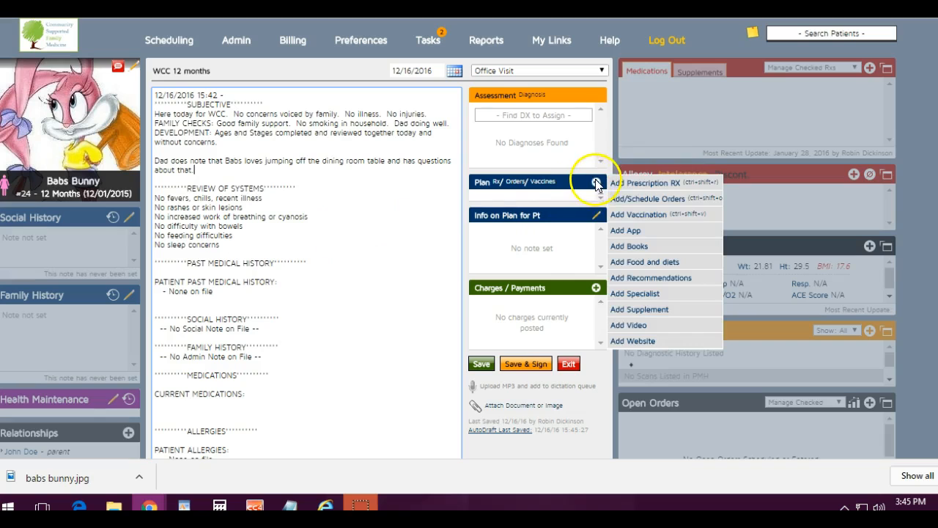
{"action": "left_click", "coordinate": [628, 246]}
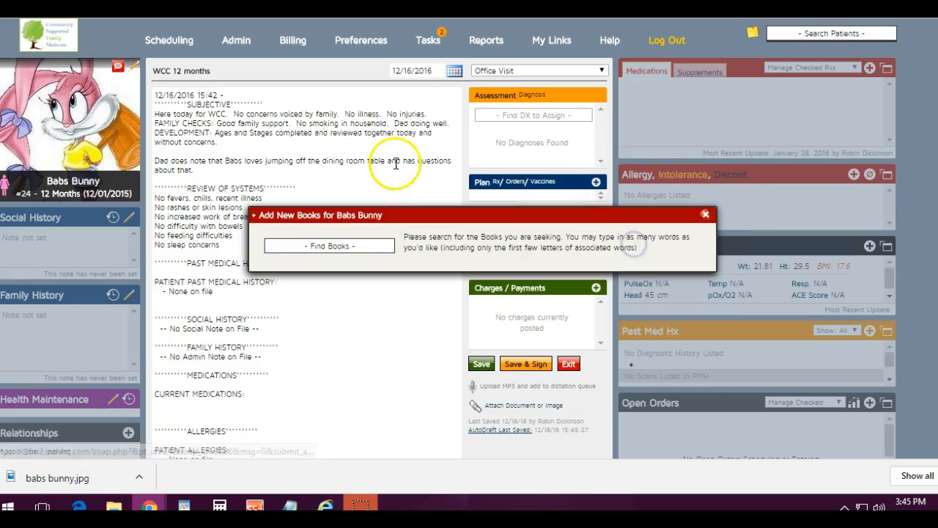
{"action": "type", "text": "n"}
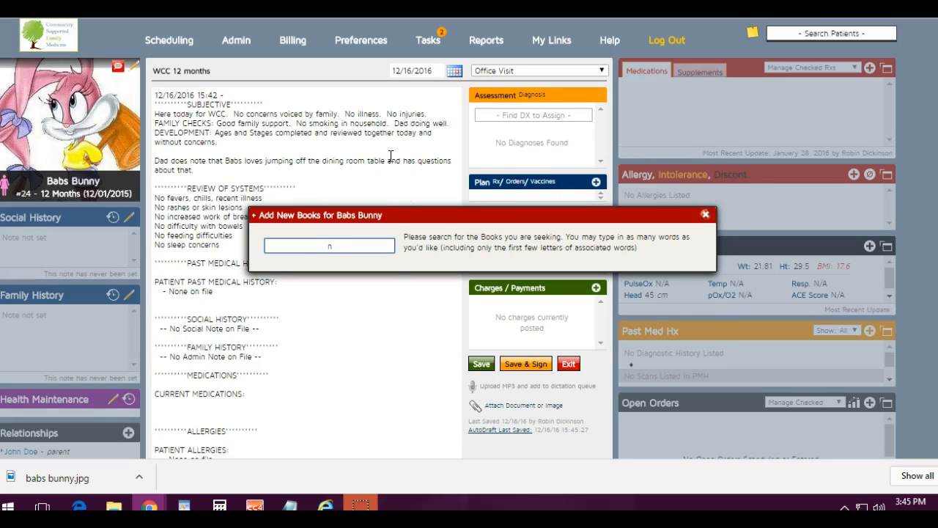
{"action": "type", "text": "o"}
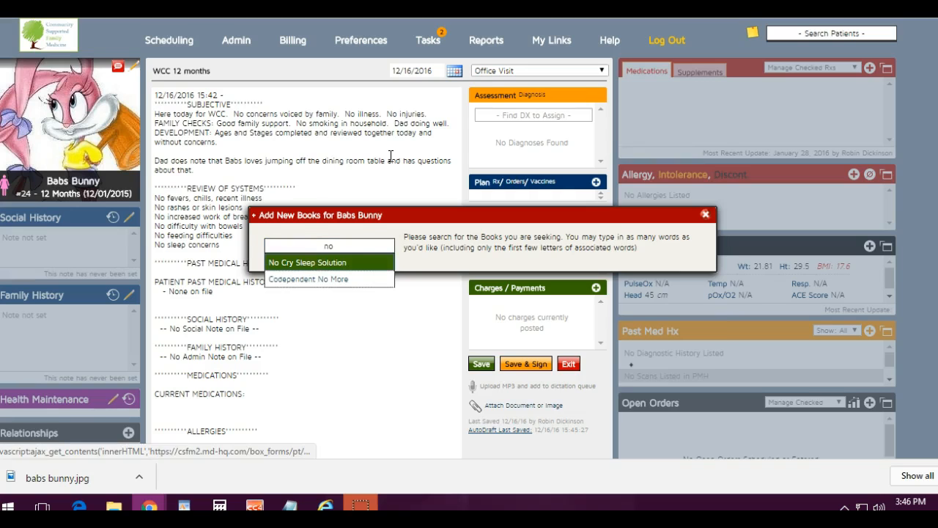
{"action": "key", "text": "Return"}
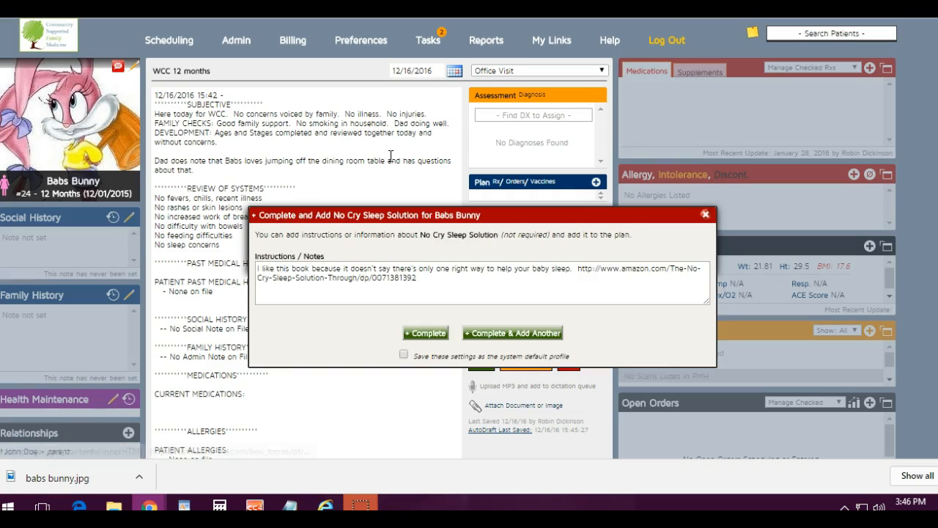
{"action": "left_click", "coordinate": [409, 339]}
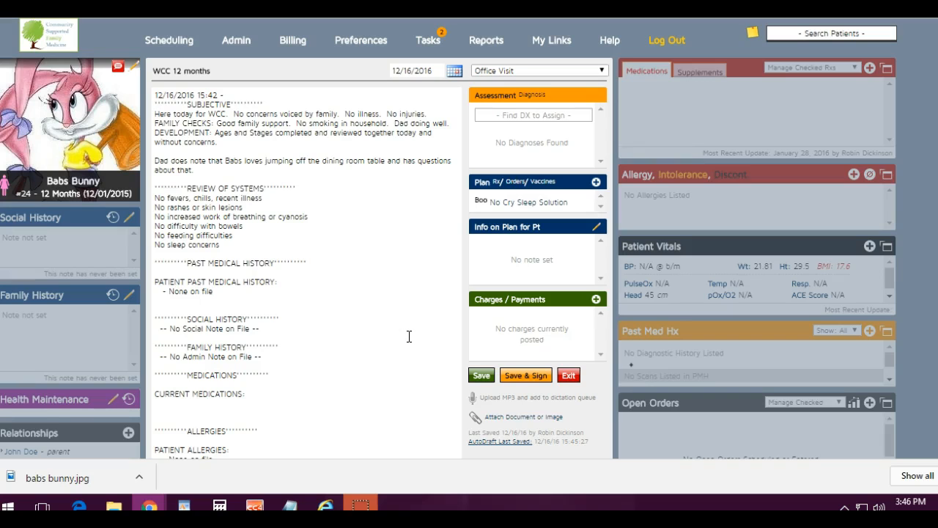
- Find the book "Running on Empty: Overcoming Childhood Emotional Neglect" with "neg" and add it to the plan with its default instructions
{"action": "left_click", "coordinate": [596, 181]}
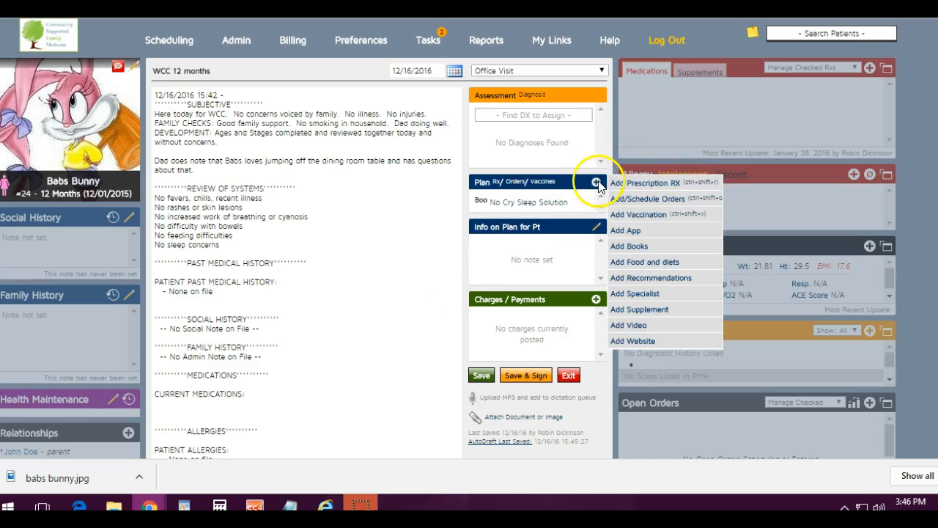
{"action": "left_click", "coordinate": [630, 246]}
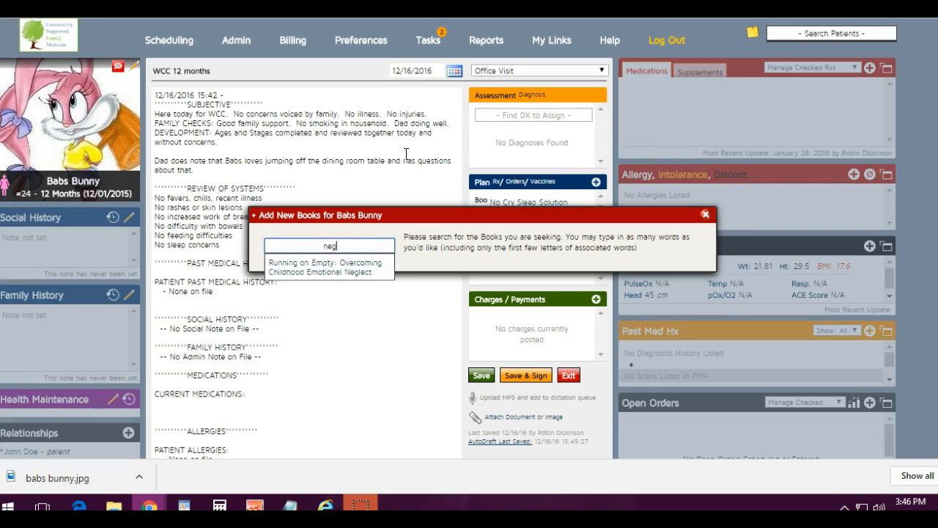
{"action": "left_click", "coordinate": [339, 265]}
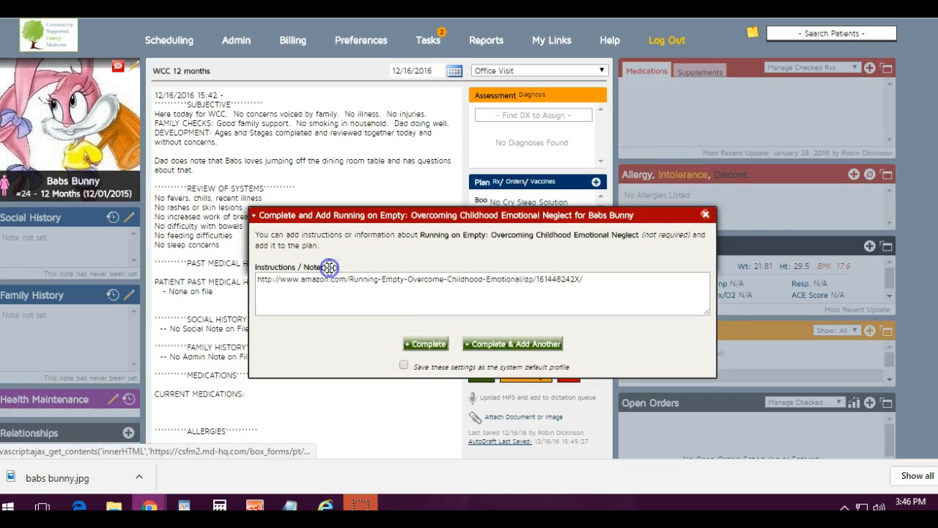
{"action": "left_click", "coordinate": [431, 345]}
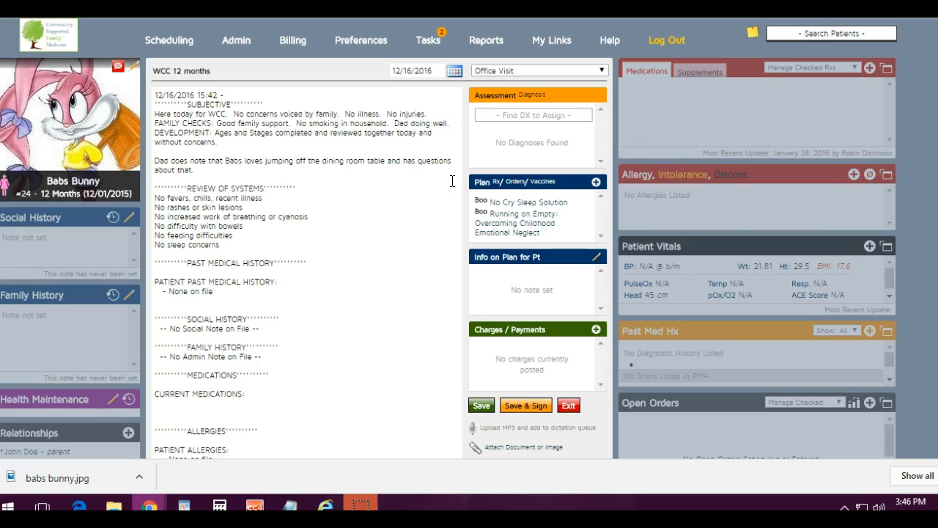
{"action": "left_click", "coordinate": [418, 194]}
{"action": "scroll", "coordinate": [403, 205], "scroll_direction": "down", "scroll_amount": 3}
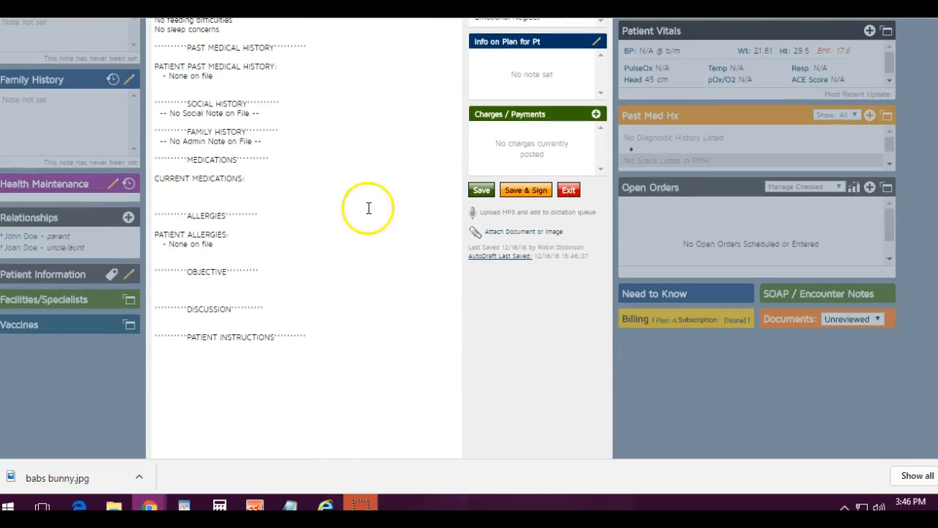
{"action": "left_click", "coordinate": [246, 282]}
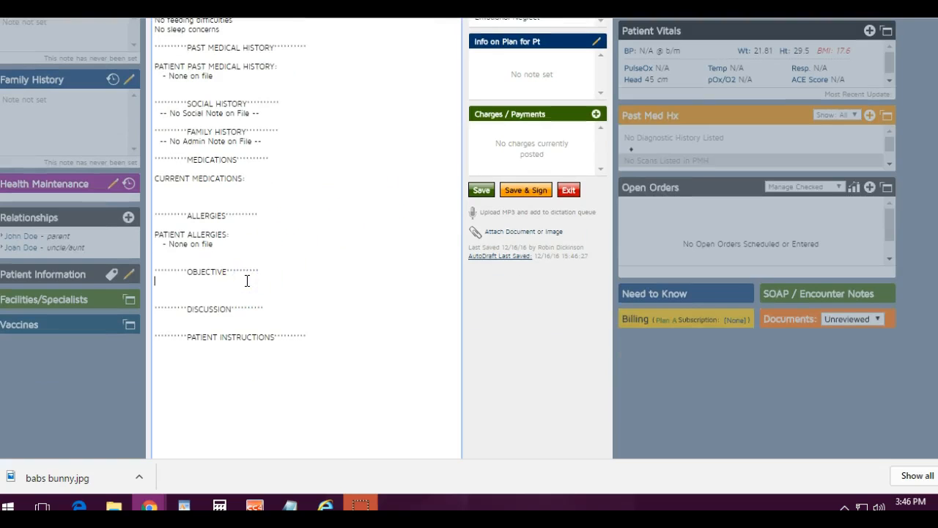
- Record a new patient weight reading of 23 lbs 5 oz, using ounces instead of decimals
{"action": "scroll", "coordinate": [291, 294], "scroll_direction": "up", "scroll_amount": 1}
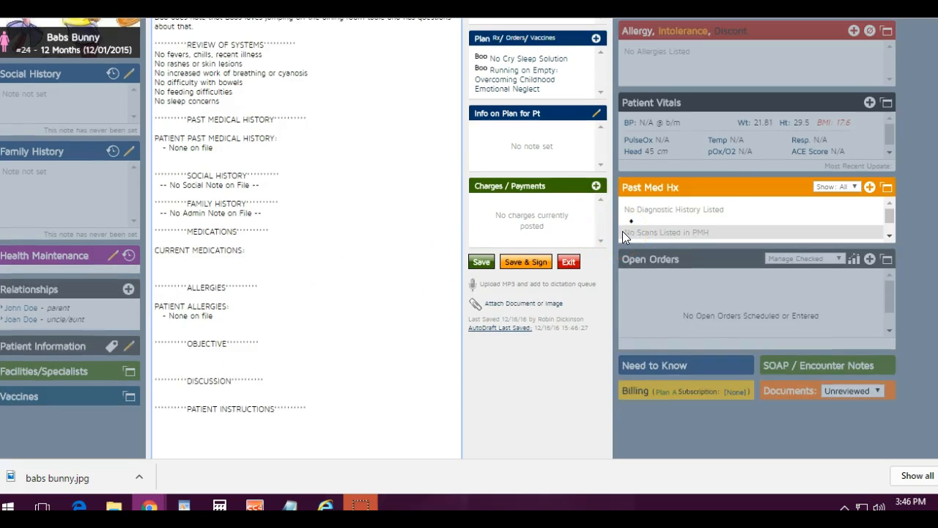
{"action": "left_click", "coordinate": [742, 124]}
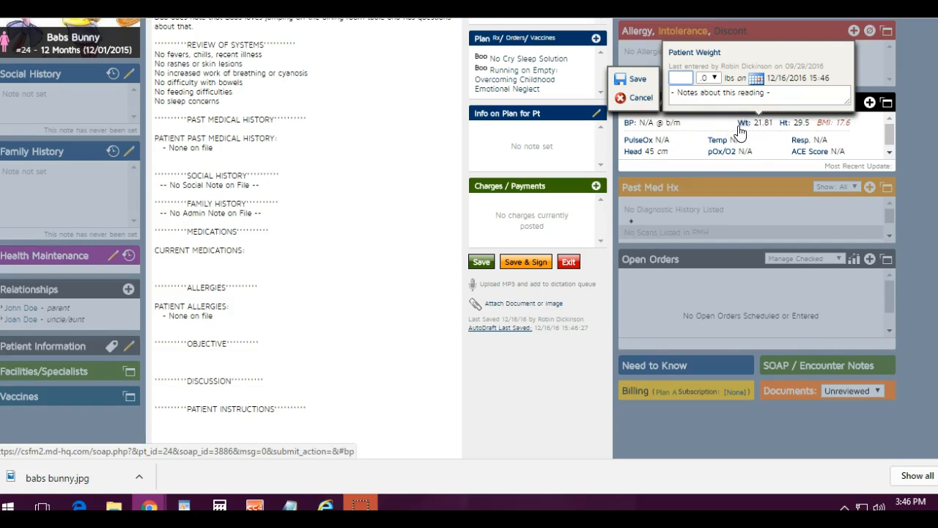
{"action": "type", "text": "25"}
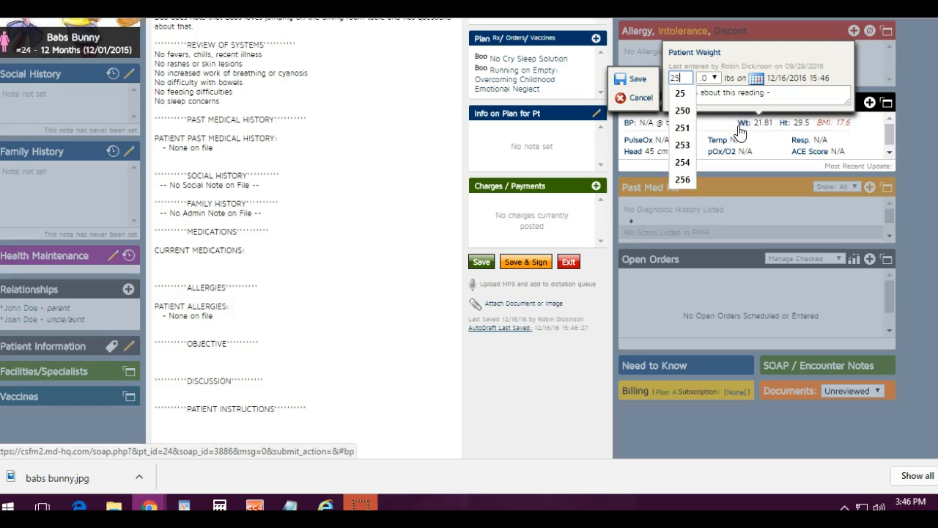
{"action": "key", "text": "BackSpace"}
{"action": "type", "text": "3"}
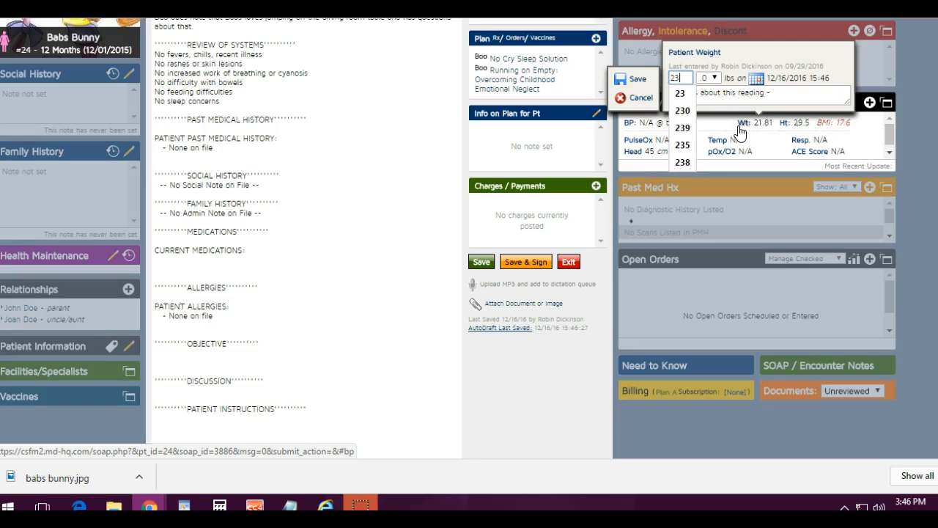
{"action": "left_click", "coordinate": [709, 78]}
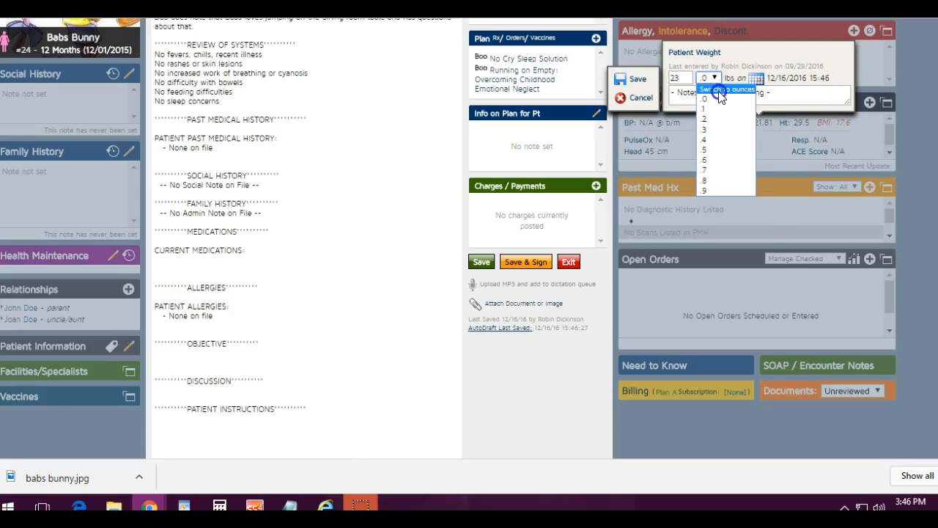
{"action": "left_click", "coordinate": [722, 88]}
{"action": "left_click", "coordinate": [724, 79]}
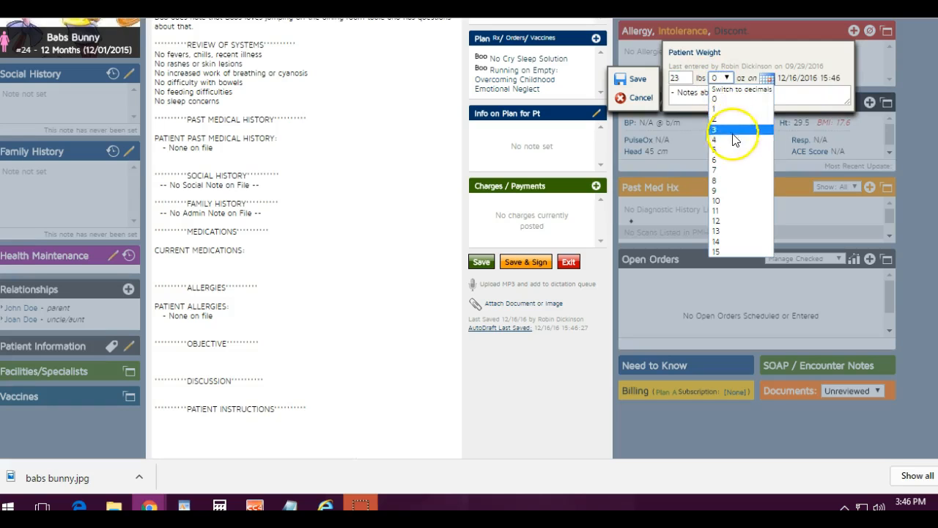
{"action": "left_click", "coordinate": [724, 150]}
{"action": "left_click", "coordinate": [622, 82]}
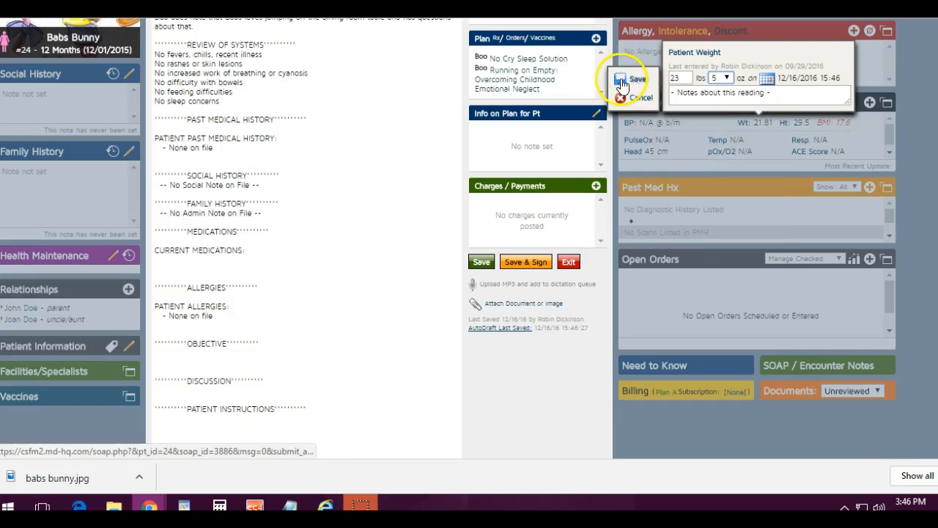
{"action": "left_click", "coordinate": [769, 80]}
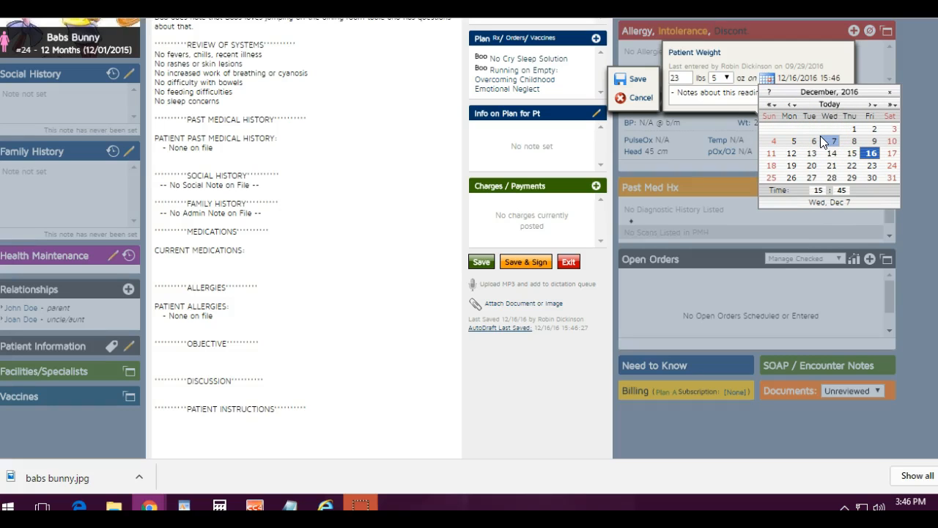
{"action": "left_click", "coordinate": [632, 81]}
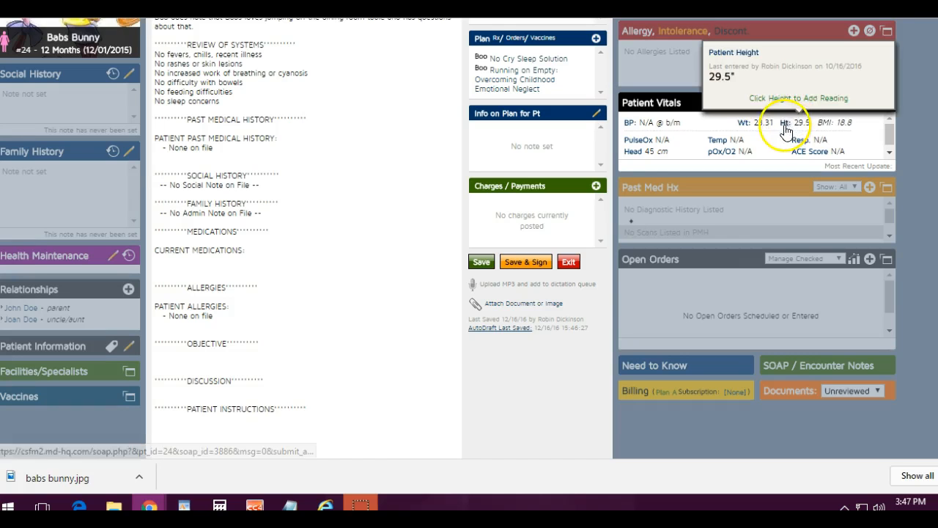
- Record a height reading of 30 inches and a head circumference of 46 cm in the patient's vitals
{"action": "left_click", "coordinate": [786, 130]}
{"action": "type", "text": "30"}
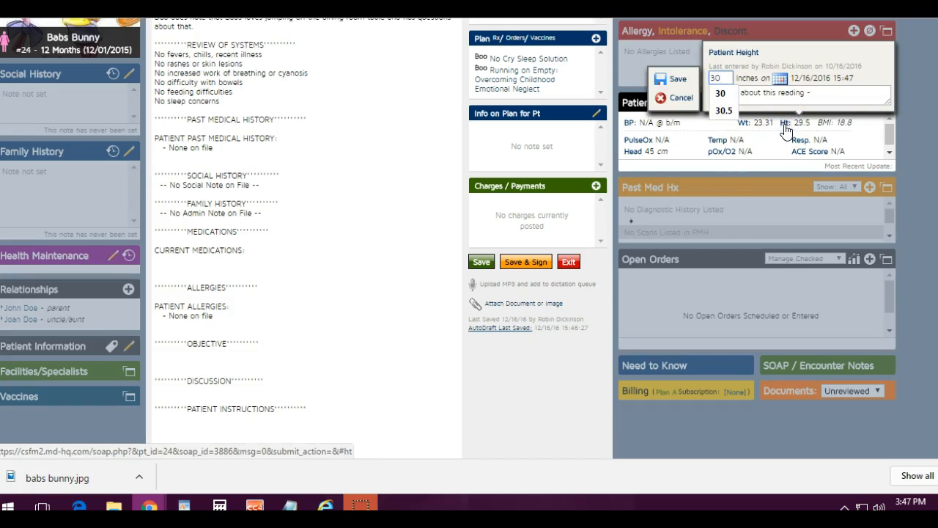
{"action": "left_click", "coordinate": [671, 83]}
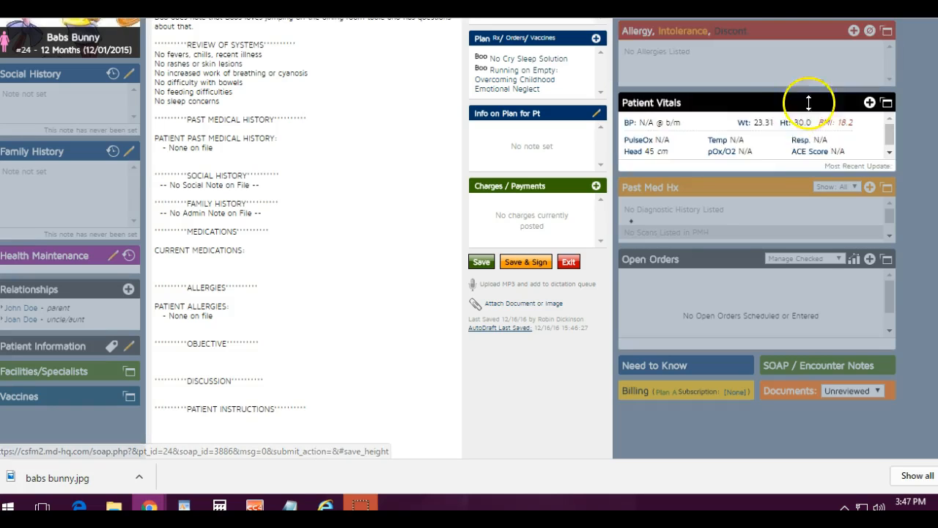
{"action": "left_click", "coordinate": [631, 156]}
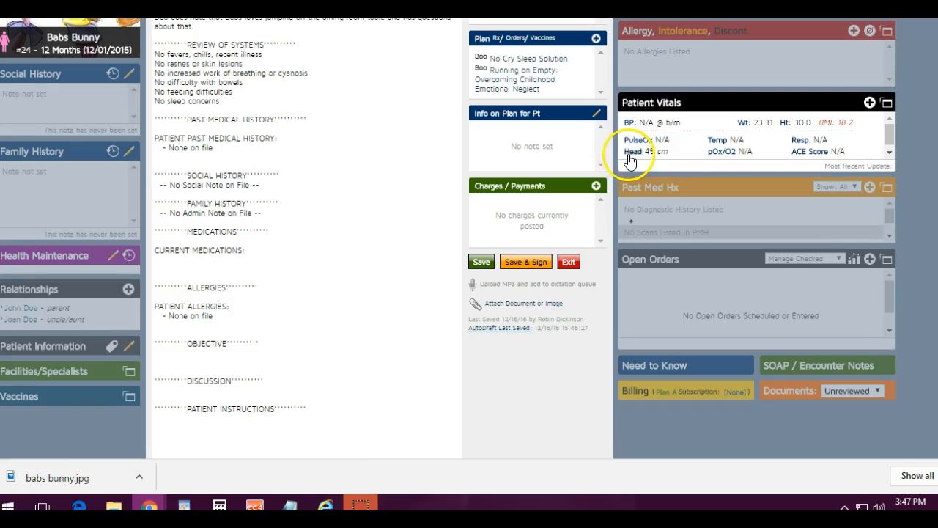
{"action": "type", "text": "46"}
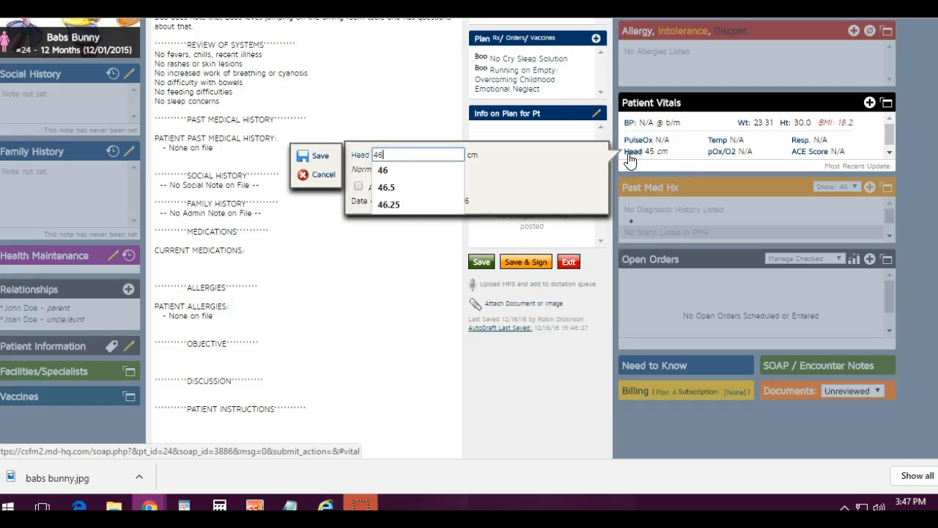
{"action": "left_click", "coordinate": [321, 157]}
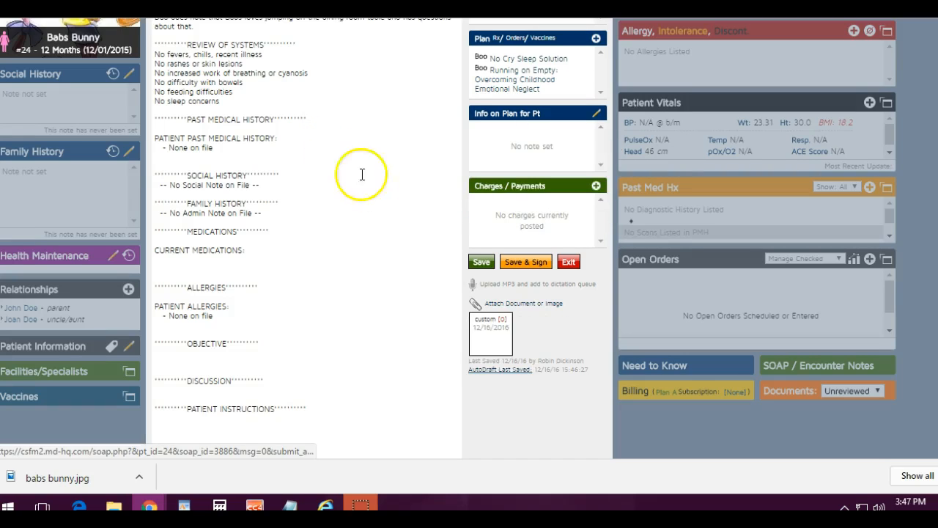
- Open the patient's vitals history and examine the full-size weight graph against the percentile curves
{"action": "left_click", "coordinate": [886, 103]}
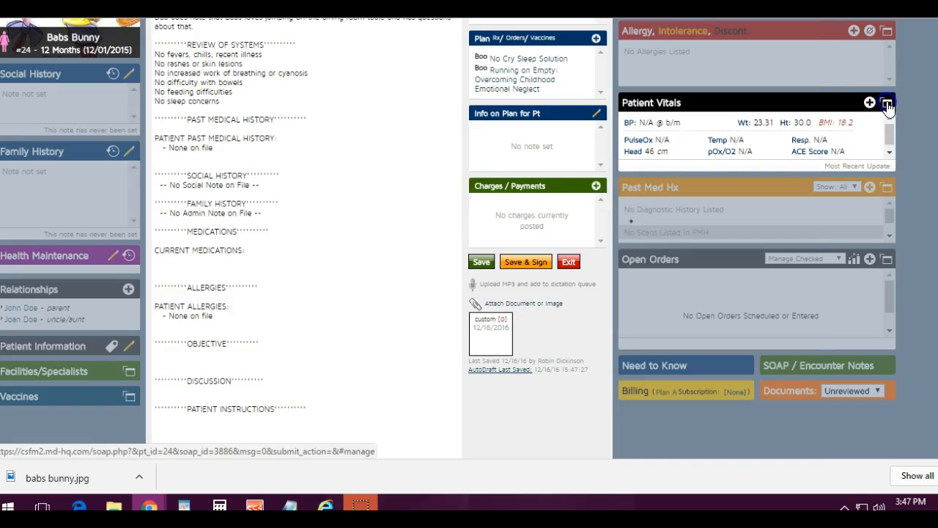
{"action": "scroll", "coordinate": [558, 217], "scroll_direction": "up", "scroll_amount": 3}
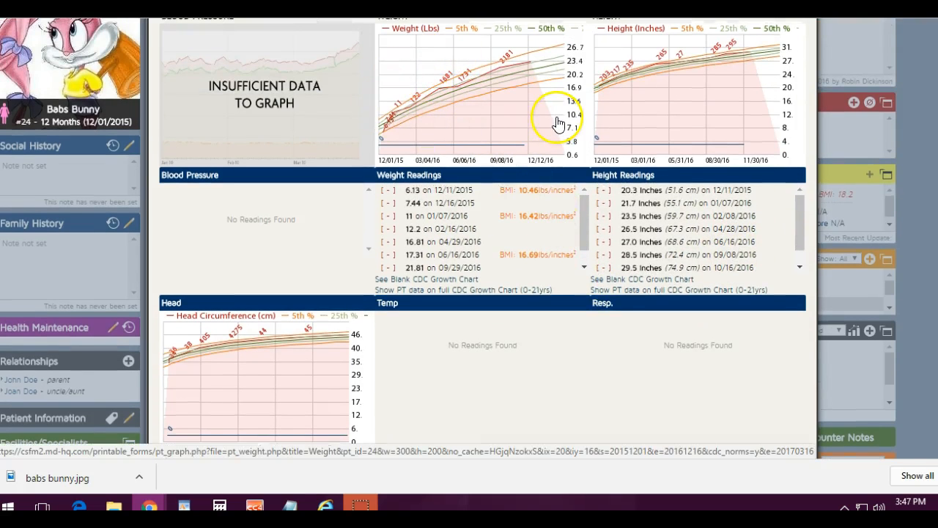
{"action": "left_click", "coordinate": [511, 102]}
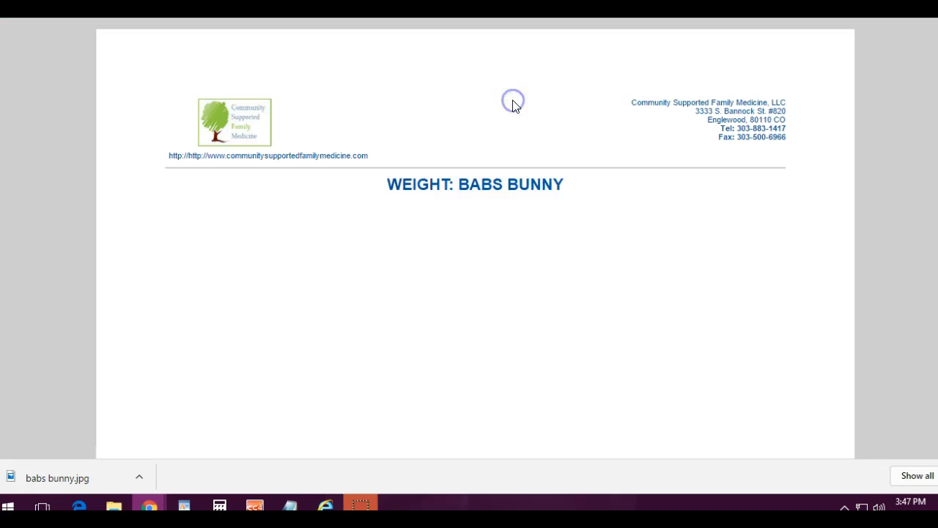
{"action": "scroll", "coordinate": [517, 118], "scroll_direction": "down", "scroll_amount": 2}
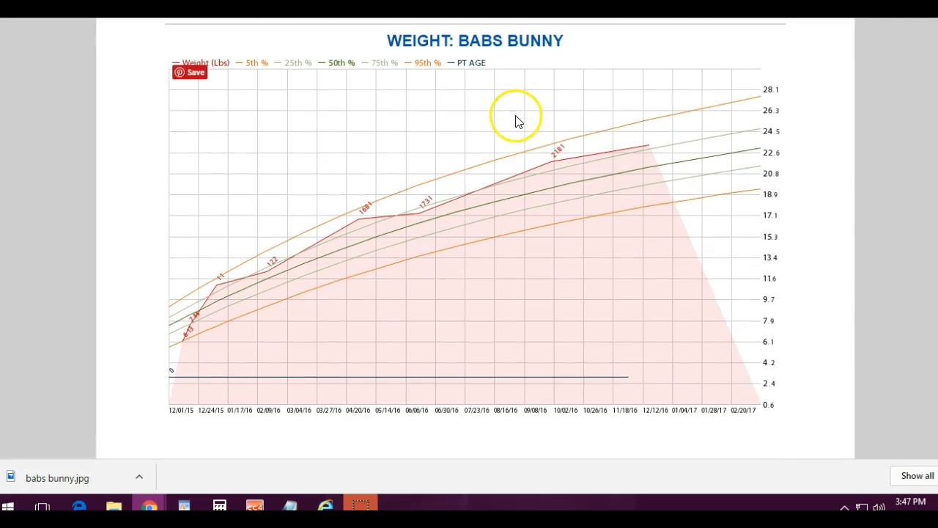
{"action": "scroll", "coordinate": [539, 134], "scroll_direction": "up", "scroll_amount": 1}
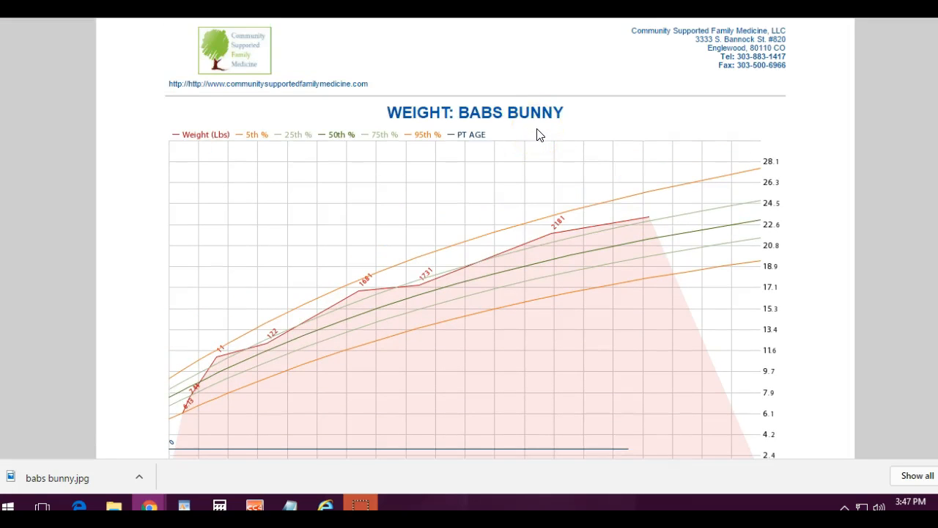
{"action": "mouse_move", "coordinate": [356, 147]}
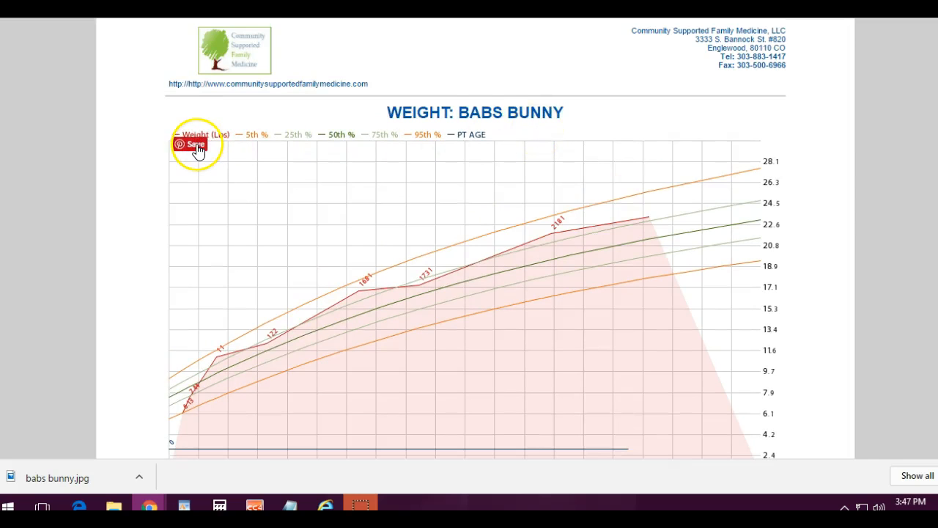
{"action": "scroll", "coordinate": [675, 88], "scroll_direction": "down", "scroll_amount": 1}
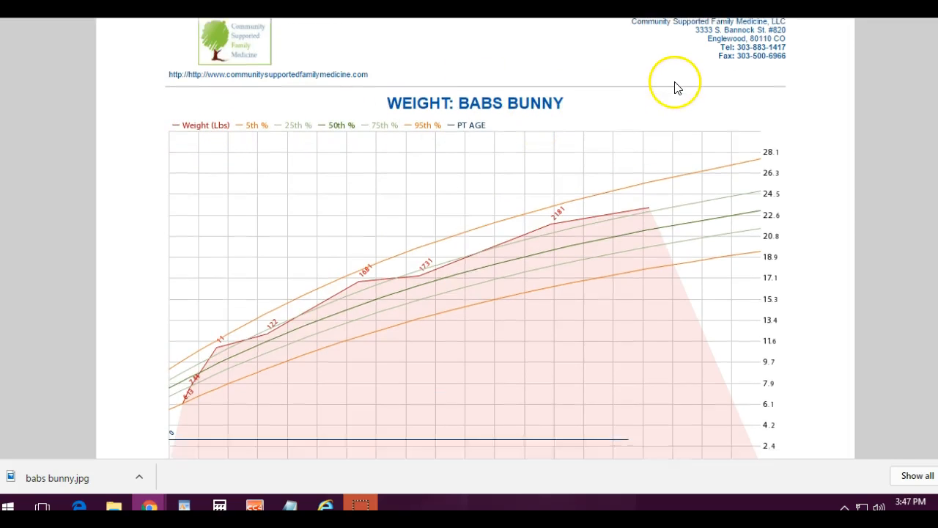
{"action": "scroll", "coordinate": [675, 88], "scroll_direction": "down", "scroll_amount": 1}
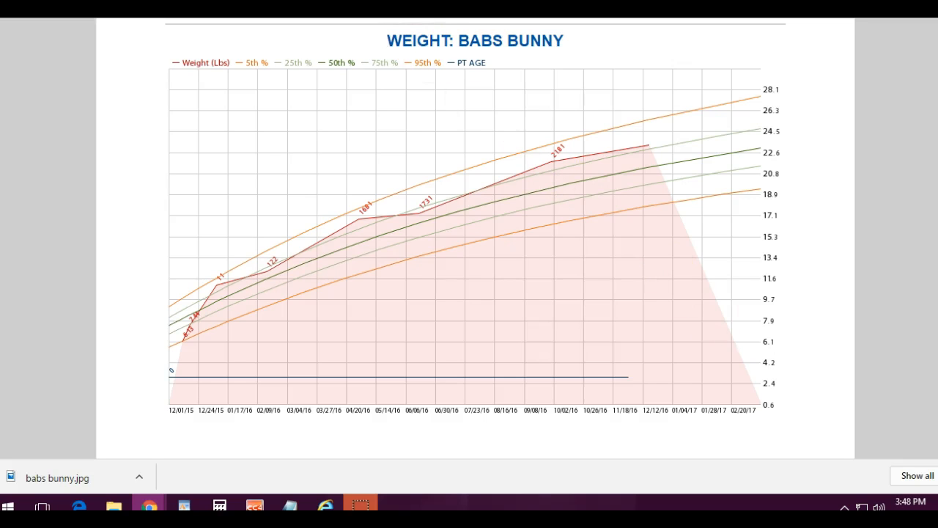
{"action": "key", "text": "ctrl+w"}
- View the full-size height and head circumference graphs, closing each one after review
{"action": "left_click", "coordinate": [634, 104]}
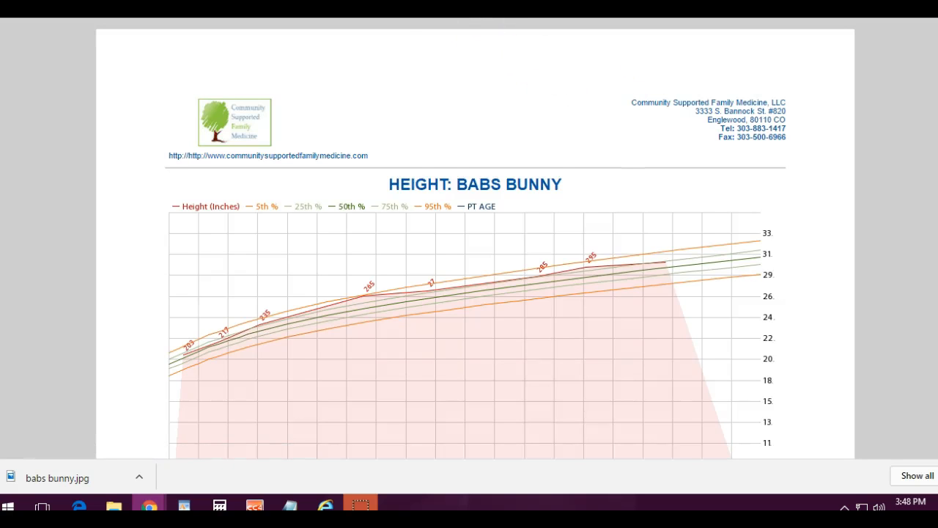
{"action": "key", "text": "ctrl+w"}
{"action": "left_click", "coordinate": [307, 354]}
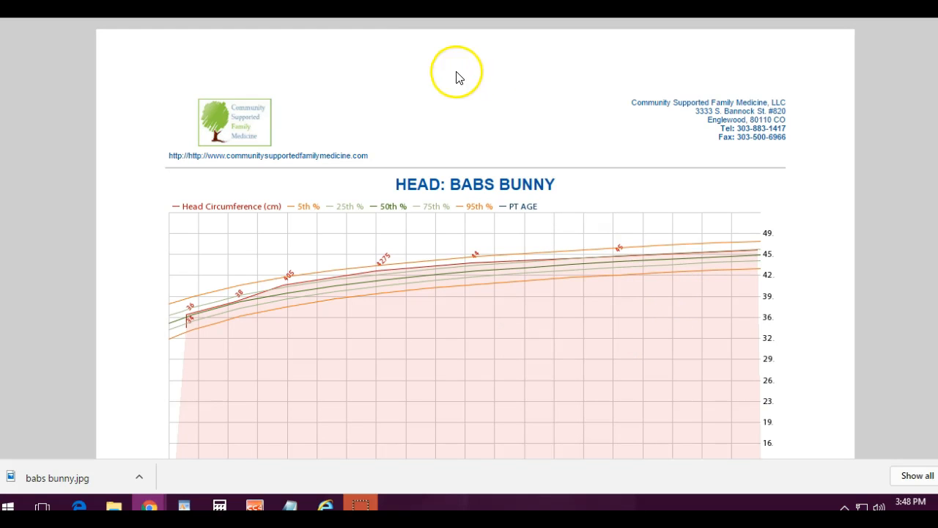
{"action": "key", "text": "ctrl+w"}
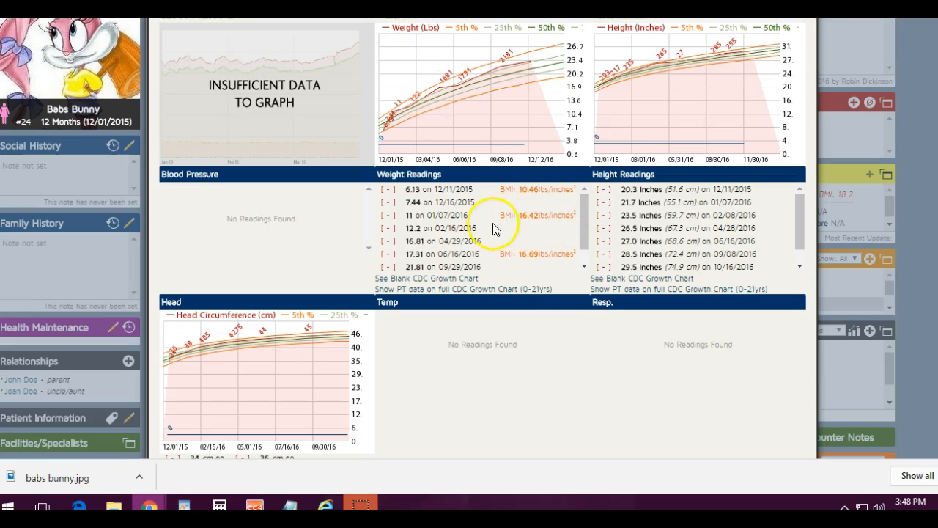
- Review the listed readings and the weight data on the full CDC growth chart (0-21yrs), and close the patient stats
{"action": "scroll", "coordinate": [370, 268], "scroll_direction": "down", "scroll_amount": 3}
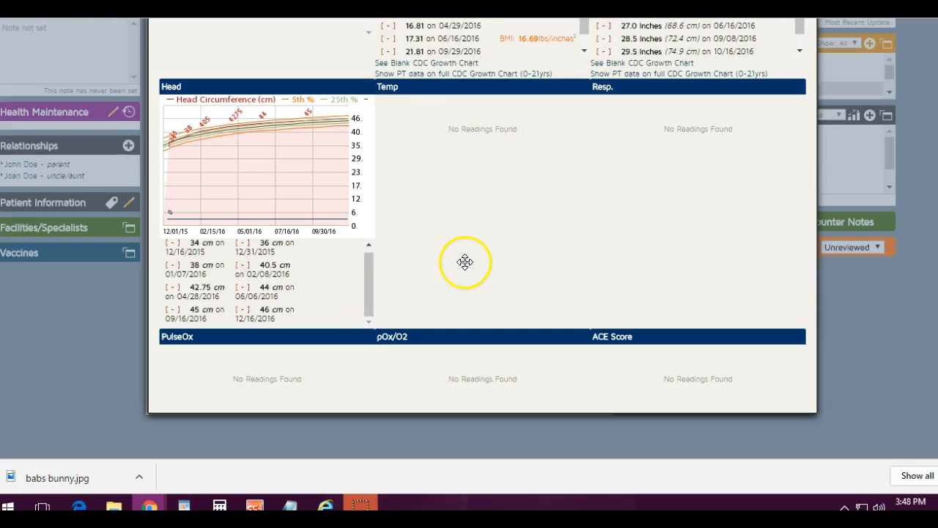
{"action": "scroll", "coordinate": [462, 264], "scroll_direction": "up", "scroll_amount": 3}
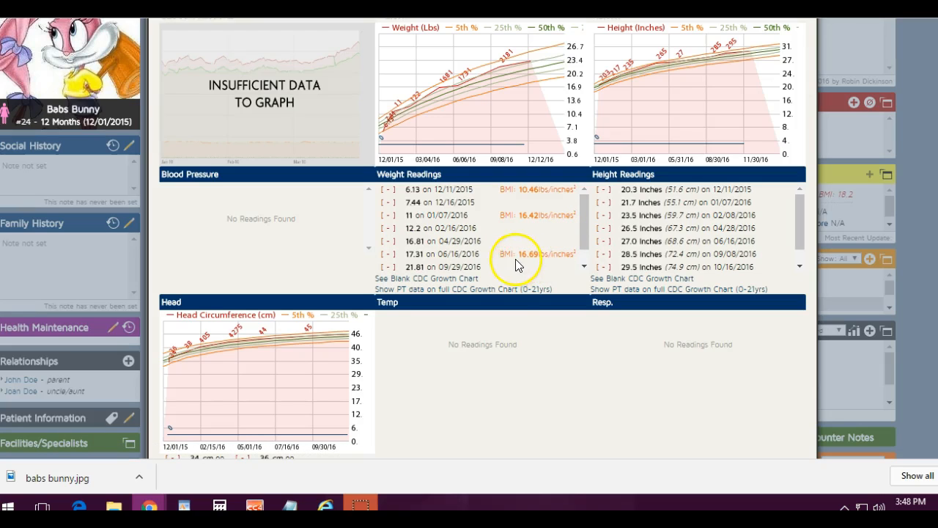
{"action": "left_click", "coordinate": [482, 293]}
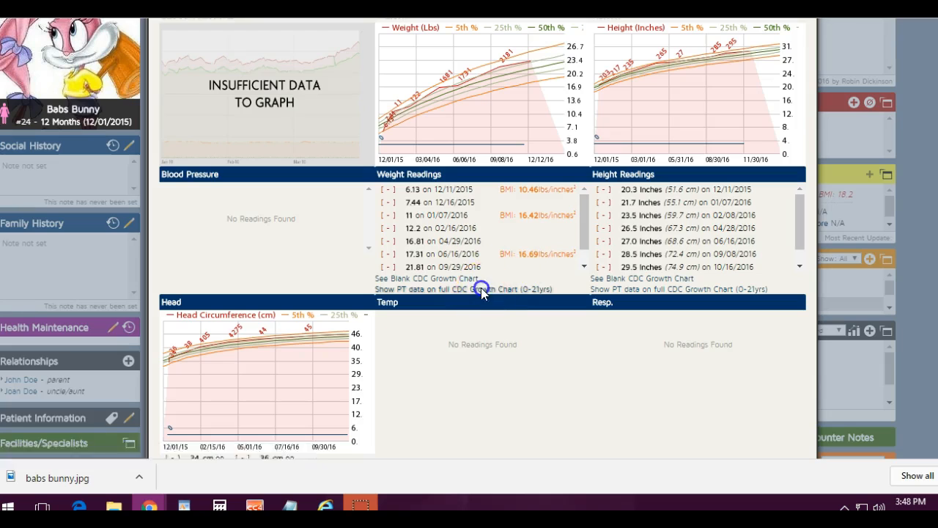
{"action": "scroll", "coordinate": [450, 268], "scroll_direction": "down", "scroll_amount": 2}
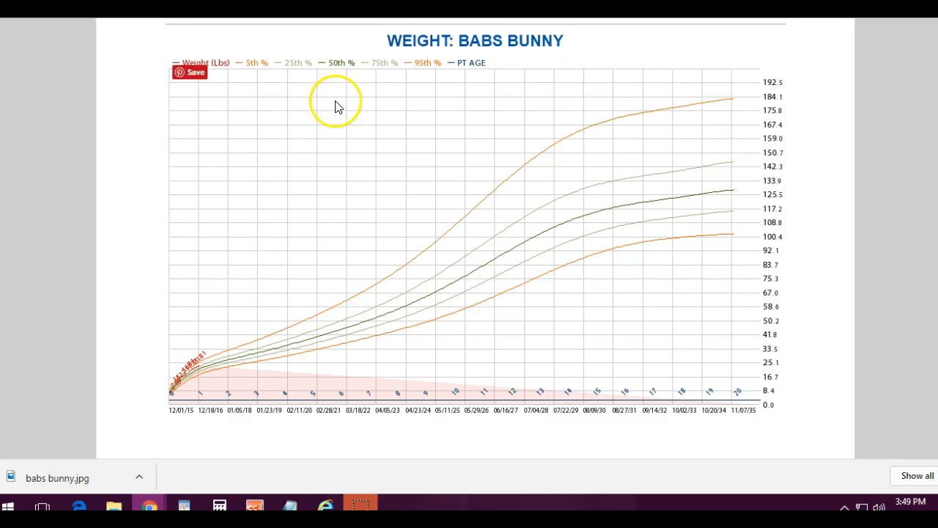
{"action": "scroll", "coordinate": [360, 116], "scroll_direction": "up", "scroll_amount": 1}
{"action": "key", "text": "ctrl+w"}
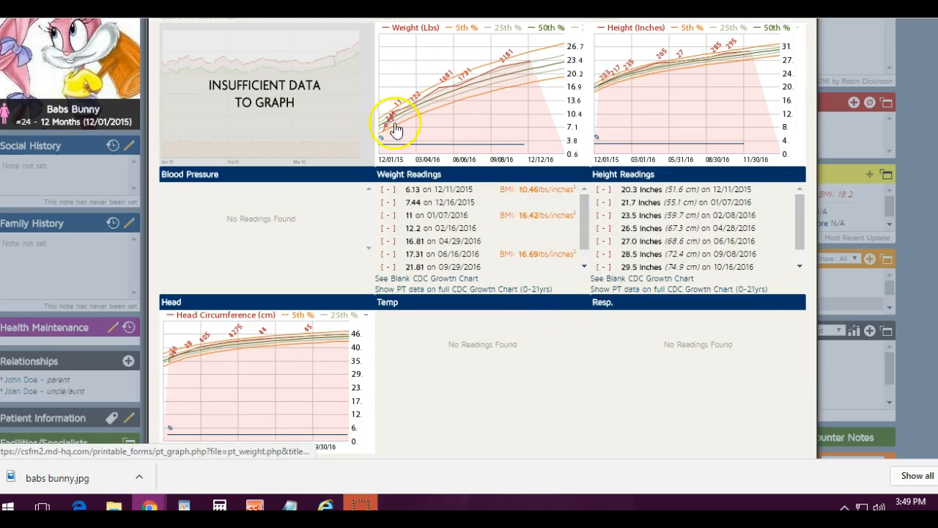
{"action": "scroll", "coordinate": [660, 293], "scroll_direction": "up", "scroll_amount": 1}
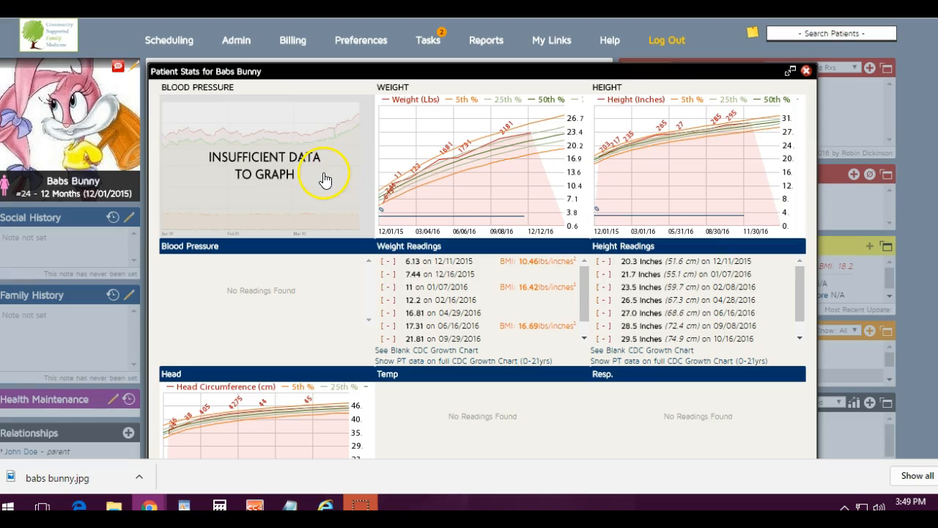
{"action": "left_click", "coordinate": [806, 71]}
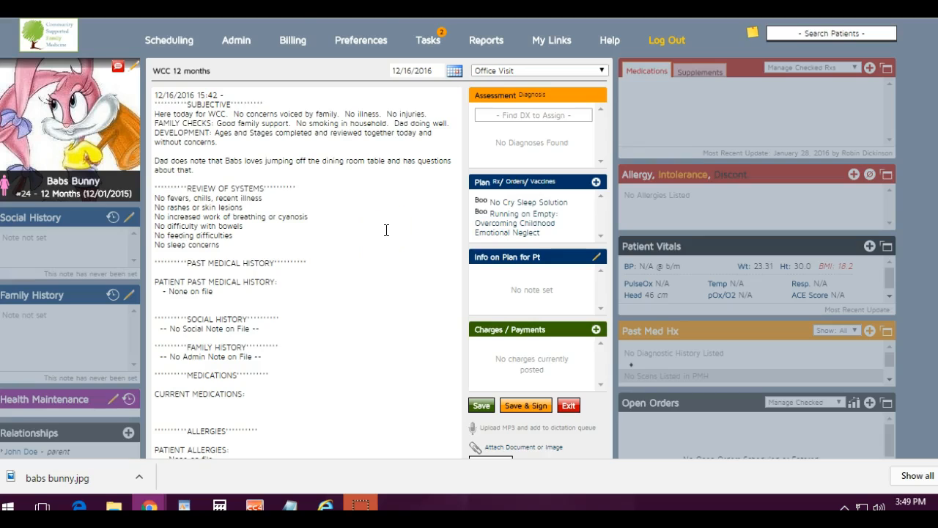
- Insert the vitals_measurements chart part into the note's Objective section
{"action": "scroll", "coordinate": [387, 231], "scroll_direction": "down", "scroll_amount": 3}
{"action": "left_click", "coordinate": [194, 279]}
{"action": "type", "text": "vitals"}
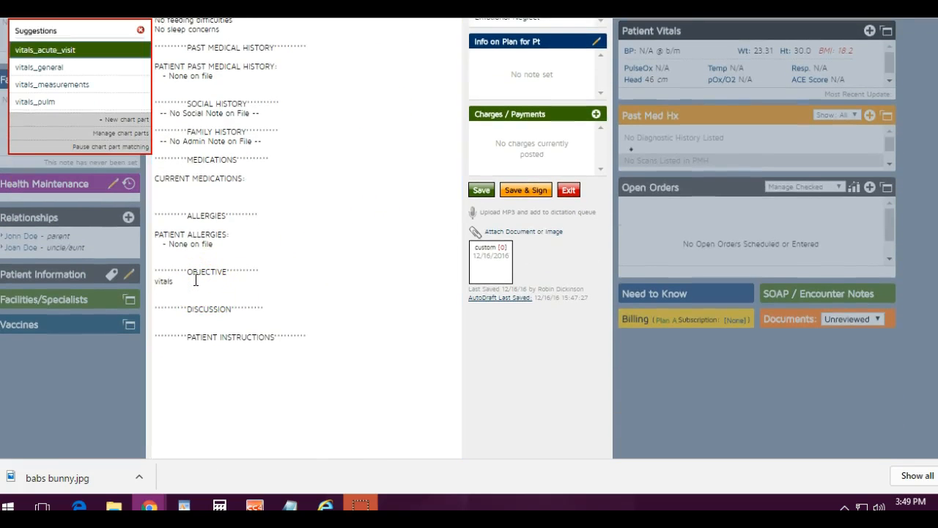
{"action": "key", "text": "Down"}
{"action": "key", "text": "Down"}
{"action": "key", "text": "Return"}
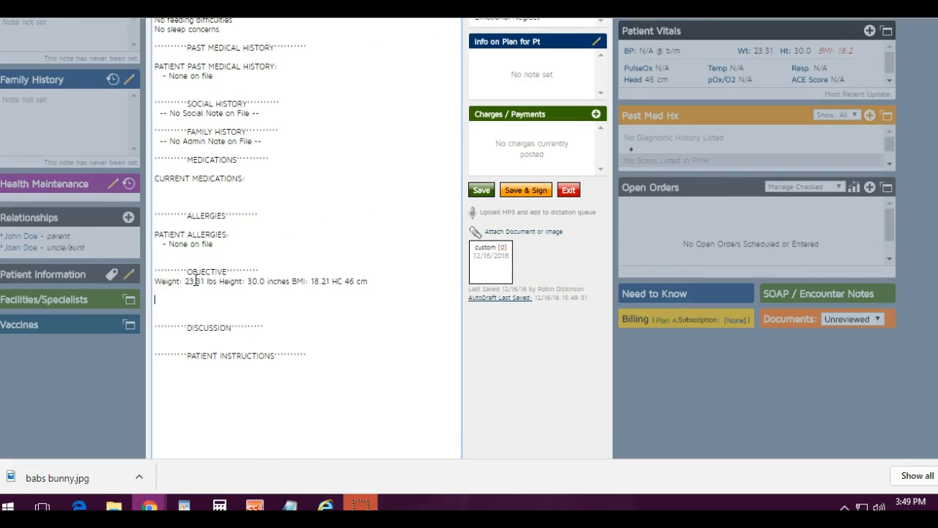
- Insert the infant well-child exam chart part below the measurements in the Objective section
{"action": "type", "text": "ex_w"}
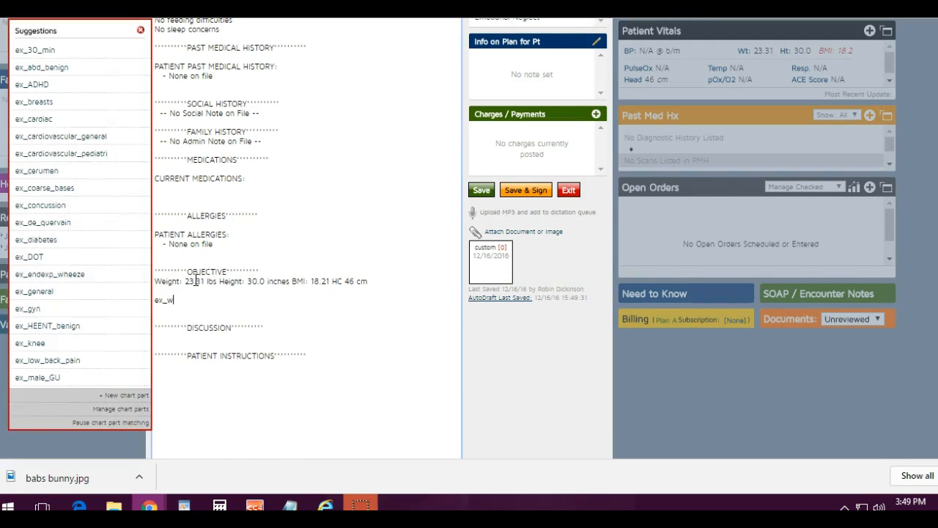
{"action": "type", "text": "c"}
{"action": "key", "text": "Down"}
{"action": "key", "text": "Down"}
{"action": "key", "text": "Return"}
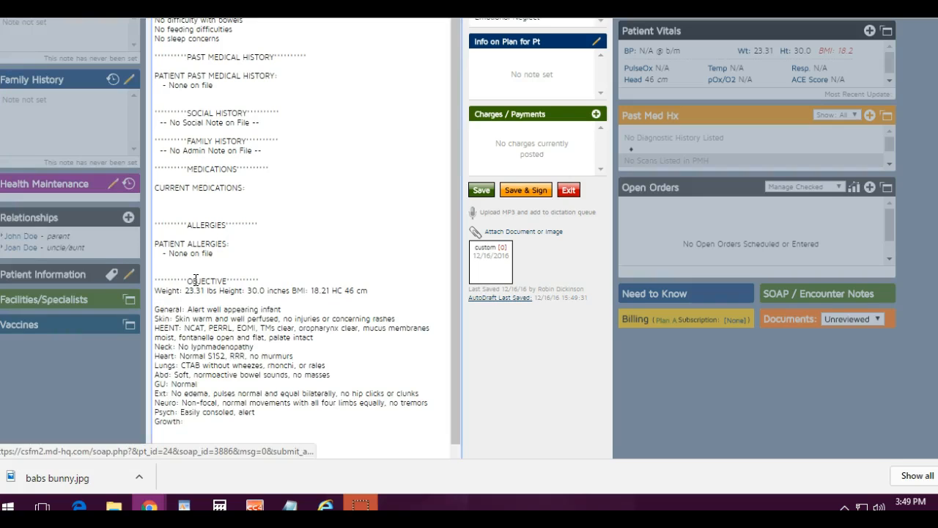
- Change "infant" to "toddler" in the General exam line and enter "reviewed and all at 75%" for Growth
{"action": "double_click", "coordinate": [269, 310]}
{"action": "type", "text": "toddler"}
{"action": "left_click", "coordinate": [201, 425]}
{"action": "type", "text": "reviewed and"}
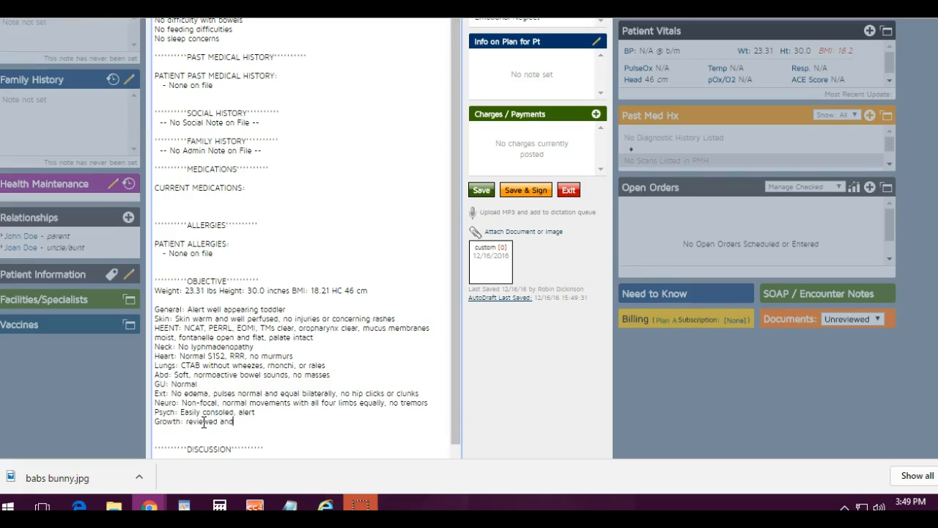
{"action": "type", "text": " all at 75%"}
- Remove the phrase "fontanelle open and flat" from the HEENT exam findings
{"action": "scroll", "coordinate": [268, 352], "scroll_direction": "down", "scroll_amount": 1}
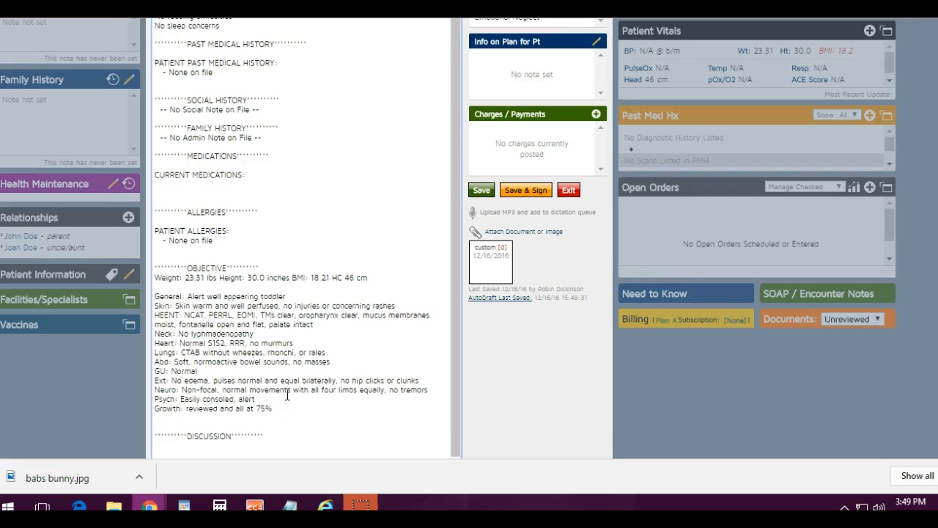
{"action": "left_click_drag", "start_coordinate": [268, 325], "coordinate": [175, 324]}
{"action": "key", "text": "Delete"}
{"action": "type", "text": ","}
{"action": "scroll", "coordinate": [247, 289], "scroll_direction": "up", "scroll_amount": 3}
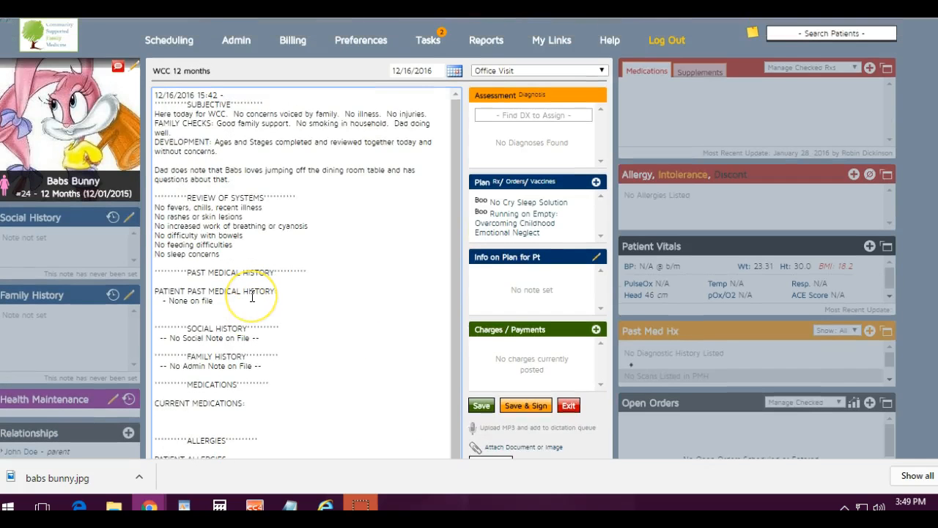
- Fill the Discussion section with the disc_WCC preventative health maintenance text and the disc_vaccines_non_vax_repeat chart part
{"action": "scroll", "coordinate": [251, 297], "scroll_direction": "down", "scroll_amount": 5}
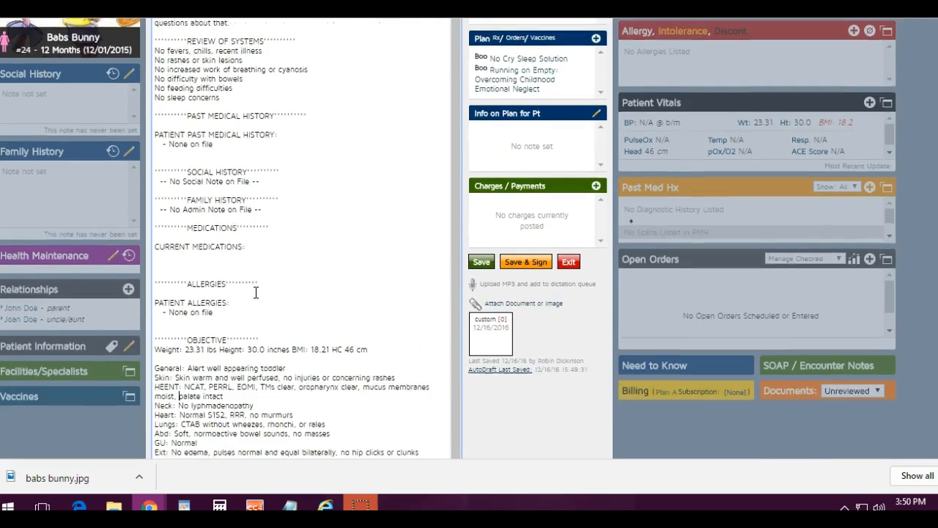
{"action": "left_click", "coordinate": [247, 353]}
{"action": "left_click", "coordinate": [240, 370]}
{"action": "type", "text": "di"}
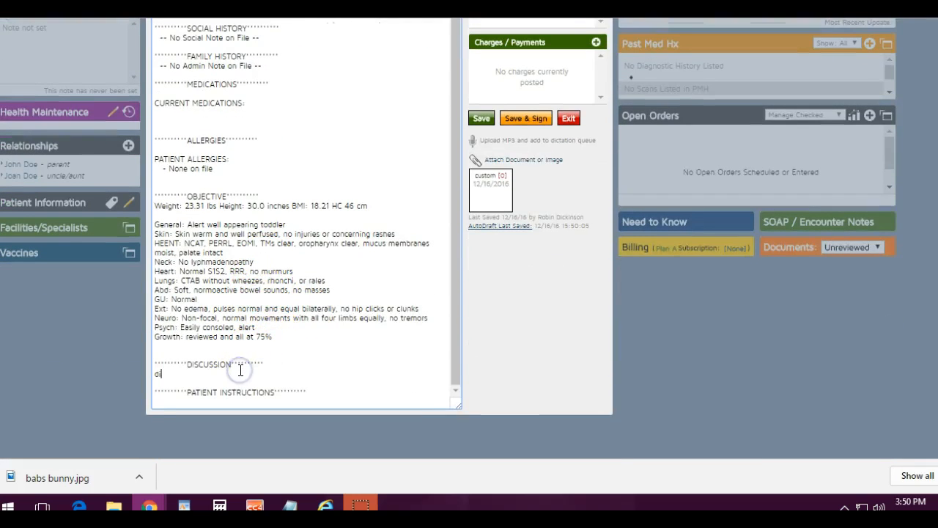
{"action": "type", "text": "sc_wc"}
{"action": "key", "text": "Down"}
{"action": "key", "text": "Down"}
{"action": "key", "text": "Down"}
{"action": "key", "text": "Down"}
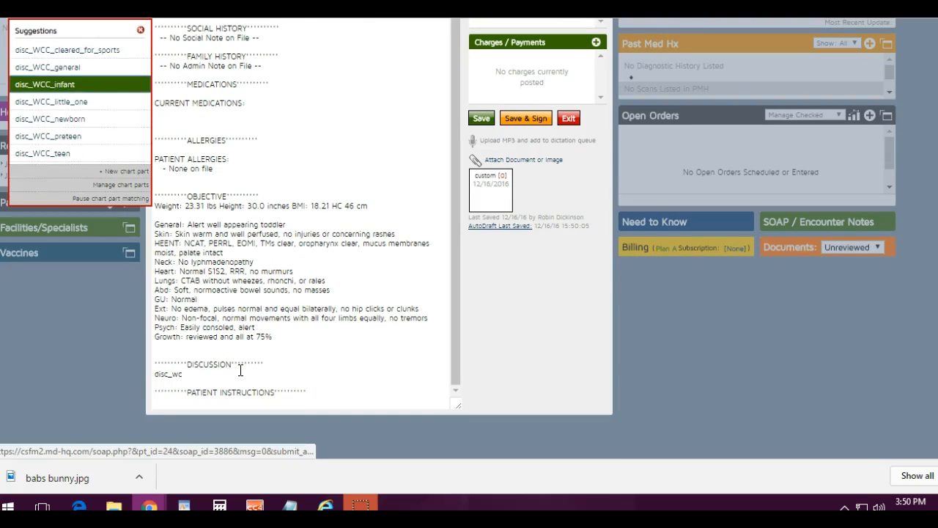
{"action": "key", "text": "Return"}
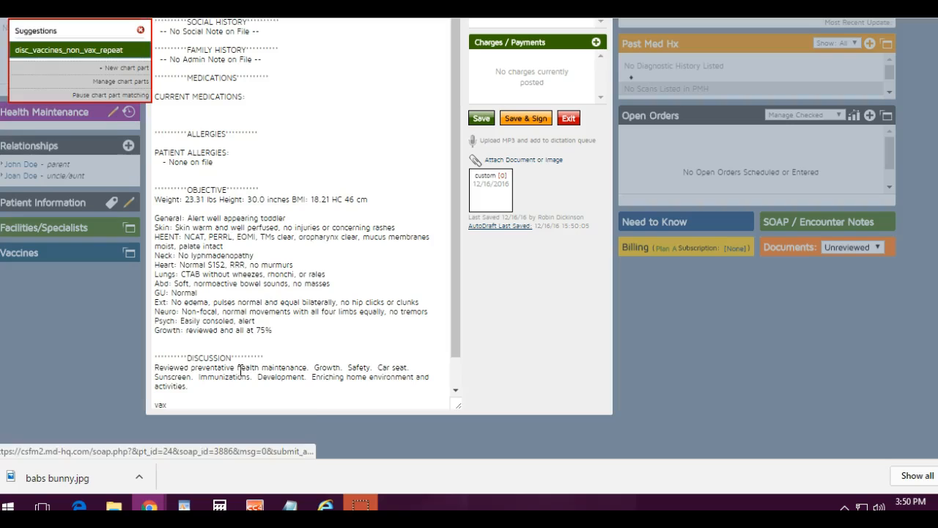
{"action": "key", "text": "Return"}
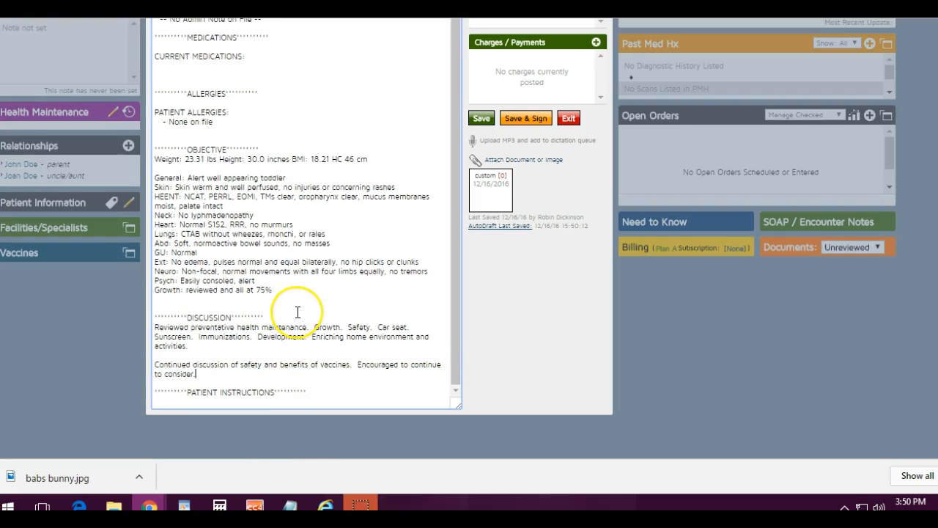
{"action": "left_click", "coordinate": [319, 311]}
- Copy the "If You Choose Not to Vaccinate Your Child" handout from the system documents to the current patient's chart and file it
{"action": "scroll", "coordinate": [333, 275], "scroll_direction": "up", "scroll_amount": 3}
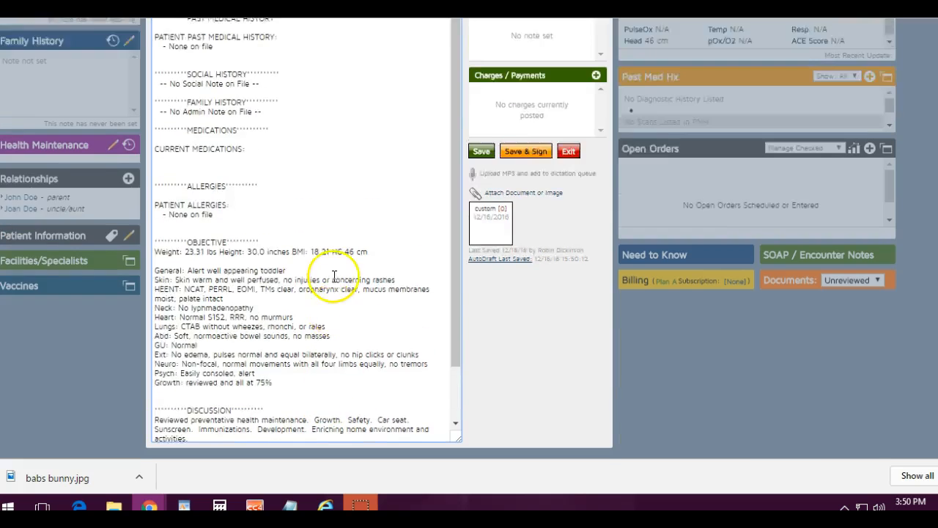
{"action": "scroll", "coordinate": [333, 276], "scroll_direction": "up", "scroll_amount": 5}
{"action": "scroll", "coordinate": [430, 159], "scroll_direction": "up", "scroll_amount": 2}
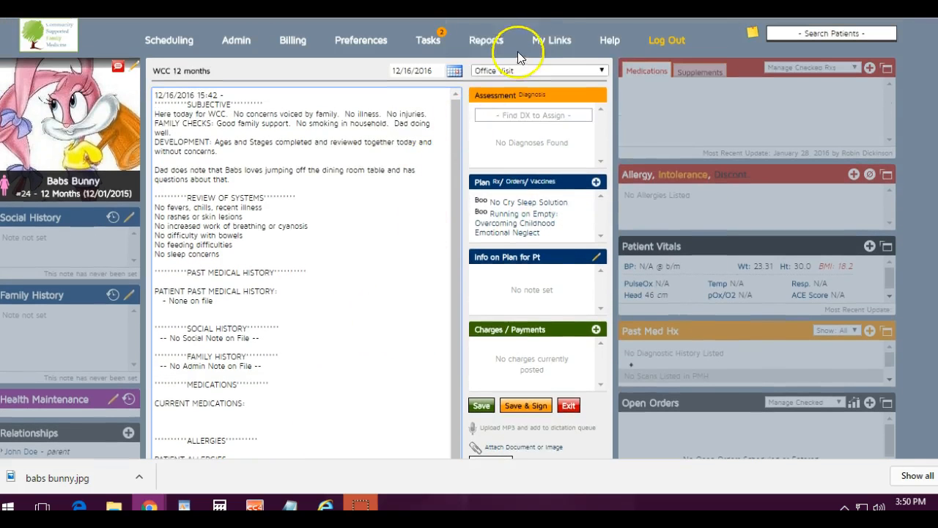
{"action": "left_click", "coordinate": [550, 41]}
{"action": "left_click", "coordinate": [549, 125]}
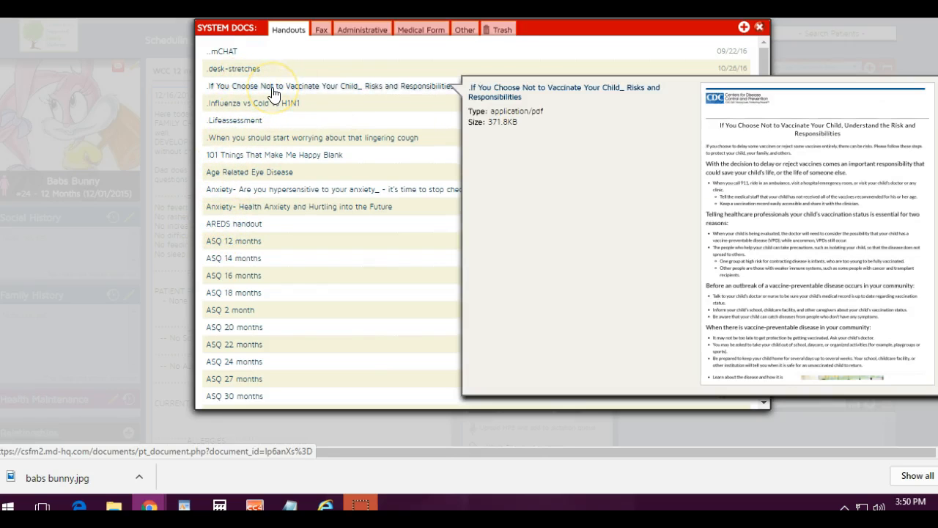
{"action": "right_click", "coordinate": [272, 93]}
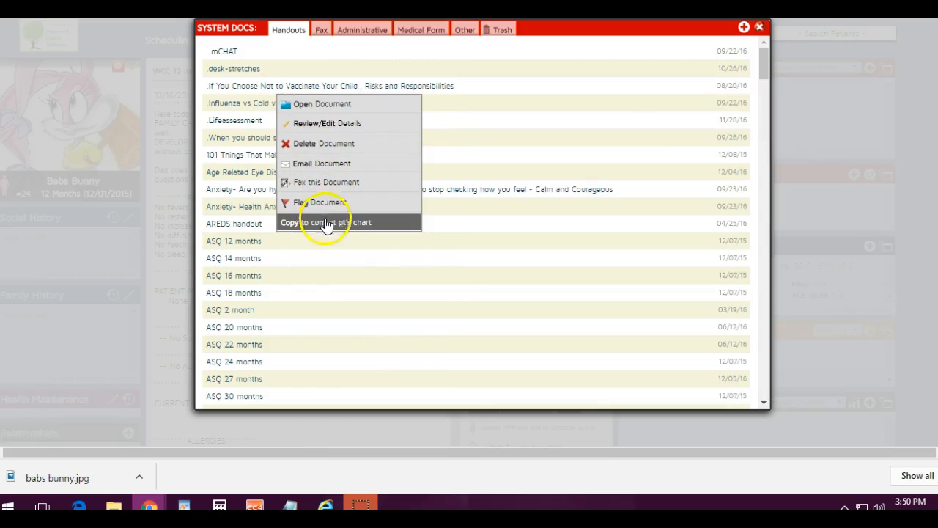
{"action": "left_click", "coordinate": [327, 223]}
{"action": "left_click", "coordinate": [535, 91]}
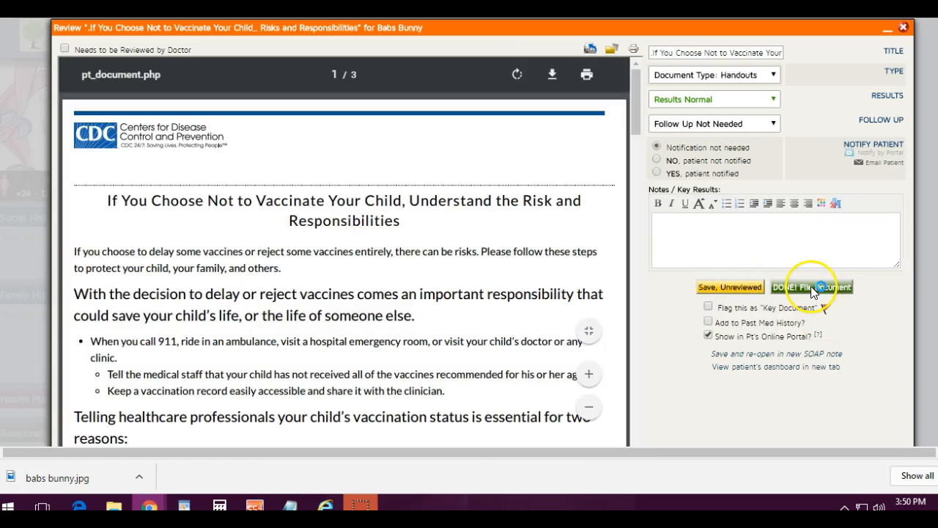
{"action": "left_click", "coordinate": [813, 288]}
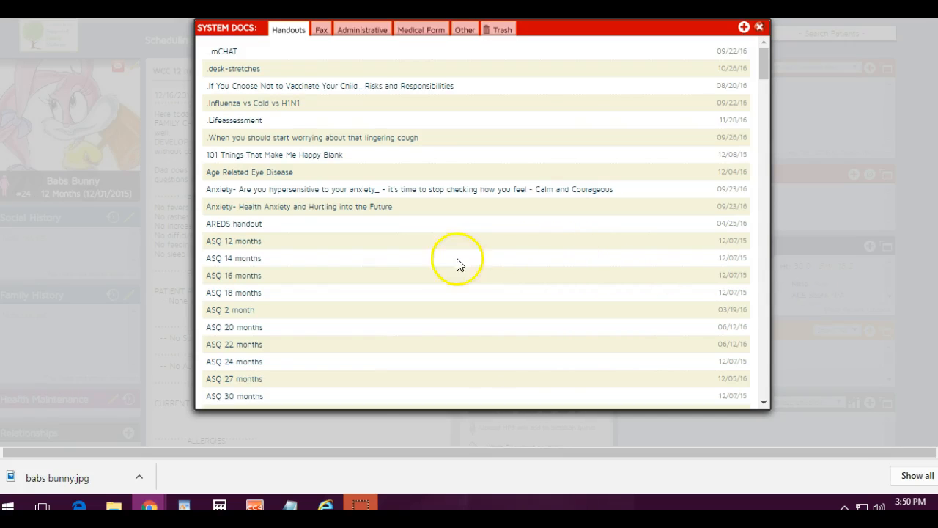
- Copy the ASQ 18 months handout to the patient's chart, file it, and close the system documents
{"action": "right_click", "coordinate": [257, 294]}
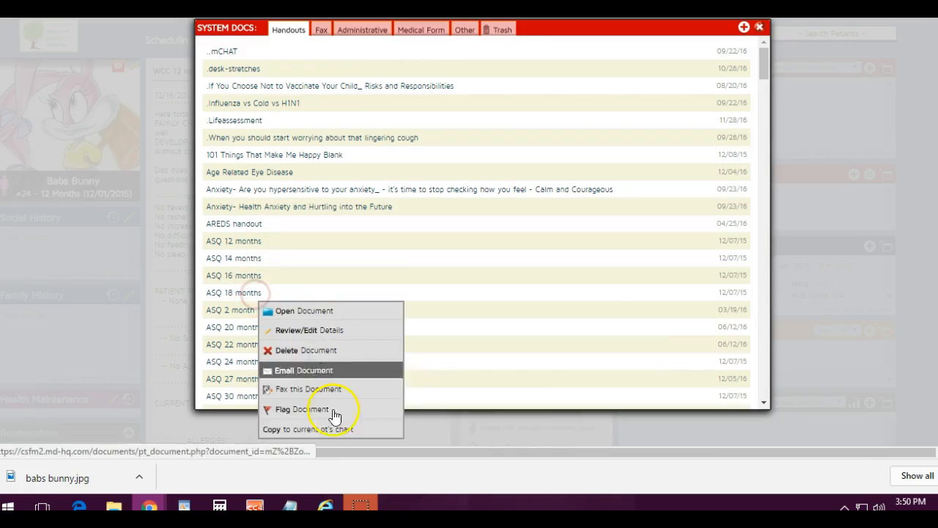
{"action": "left_click", "coordinate": [340, 429]}
{"action": "left_click", "coordinate": [531, 106]}
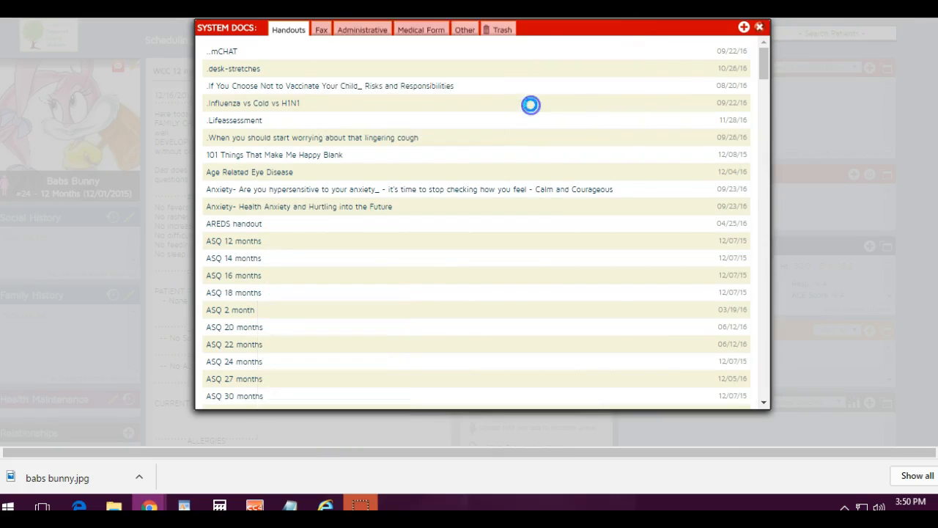
{"action": "left_click", "coordinate": [807, 286]}
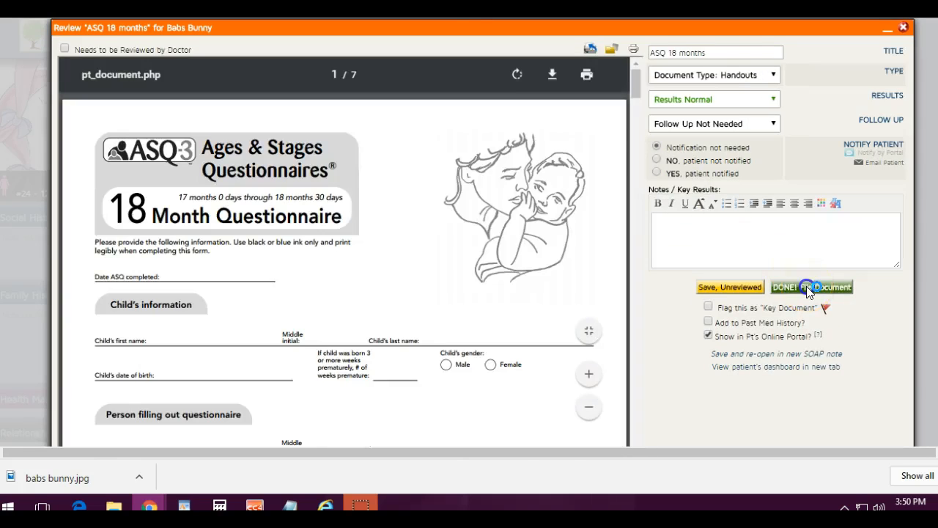
{"action": "left_click", "coordinate": [762, 30]}
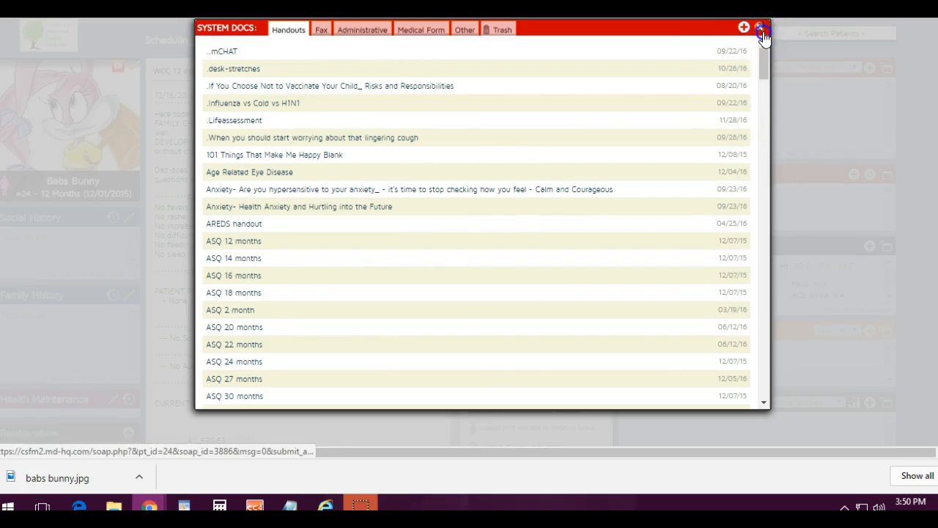
- Write patient instruction 1 that each family has their own pattern and babies need a routine but the one that works for you is best; start item 2
{"action": "scroll", "coordinate": [389, 206], "scroll_direction": "down", "scroll_amount": 4}
{"action": "left_click", "coordinate": [236, 400]}
{"action": "key", "text": "Return"}
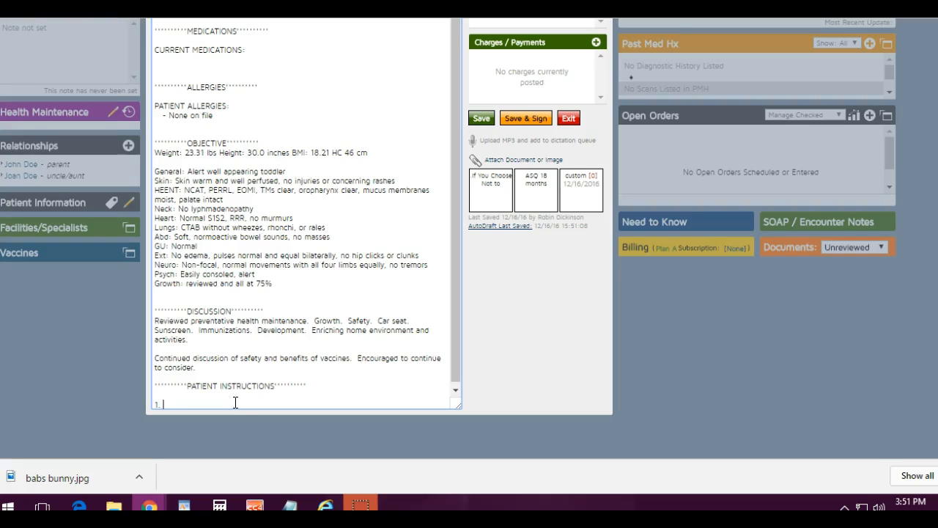
{"action": "type", "text": "ach family has their own pattern.  It's important for babies to have a routine but choosing the routine that works for you is the best!"}
{"action": "key", "text": "Return"}
{"action": "key", "text": "Return"}
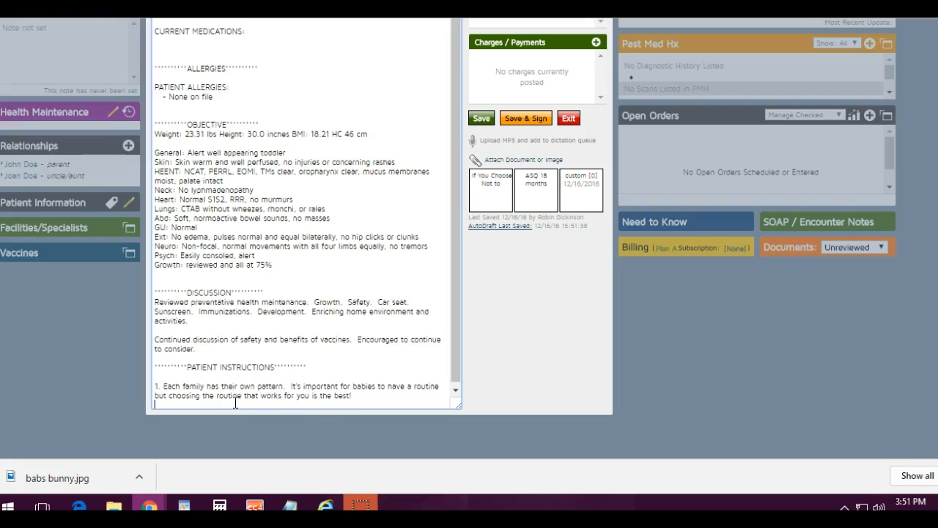
{"action": "type", "text": "2."}
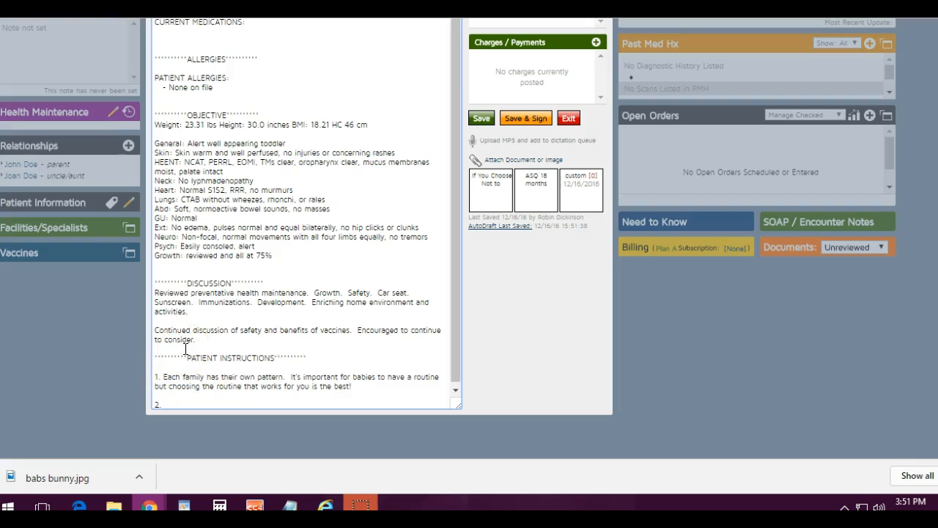
{"action": "scroll", "coordinate": [241, 324], "scroll_direction": "up", "scroll_amount": 10}
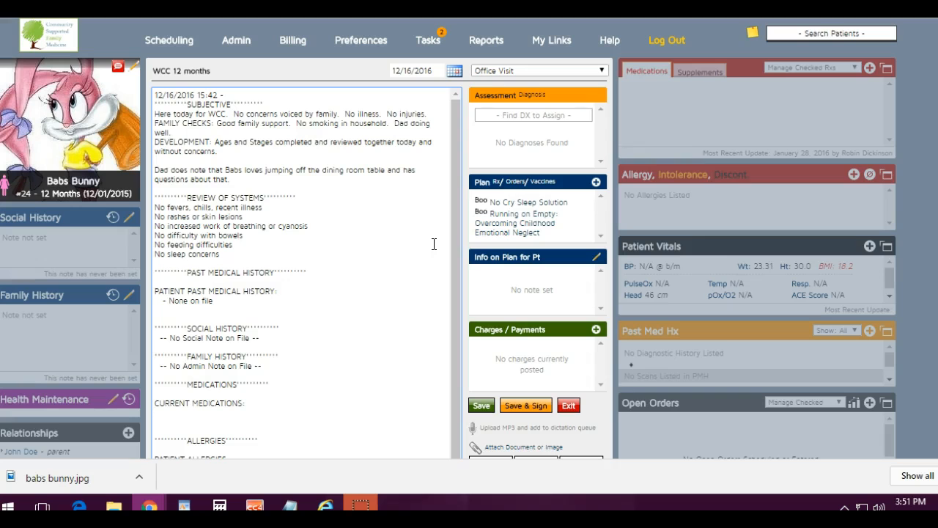
{"action": "scroll", "coordinate": [434, 244], "scroll_direction": "down", "scroll_amount": 5}
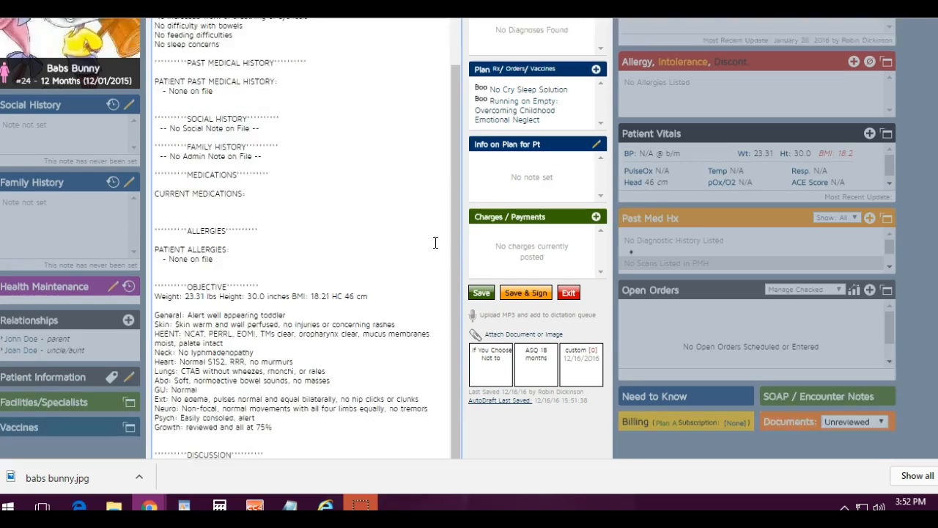
{"action": "left_click", "coordinate": [596, 187]}
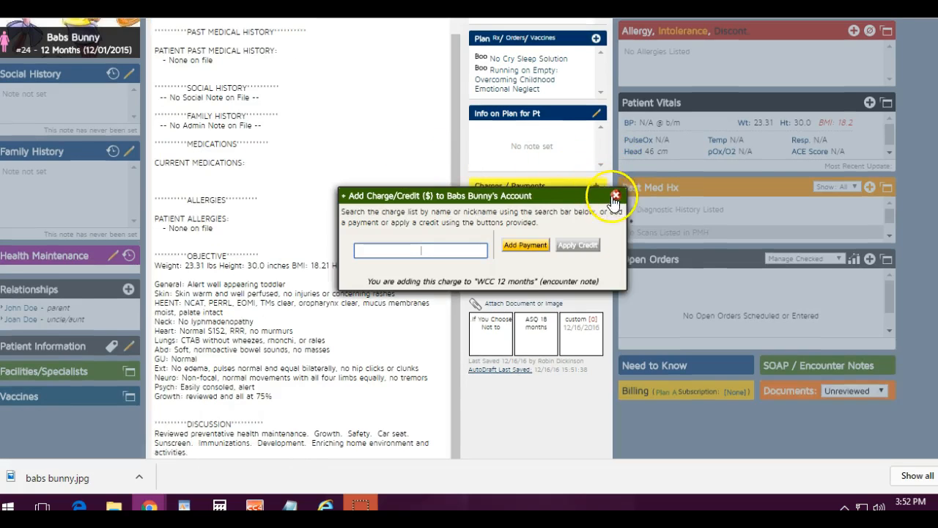
{"action": "left_click", "coordinate": [615, 195]}
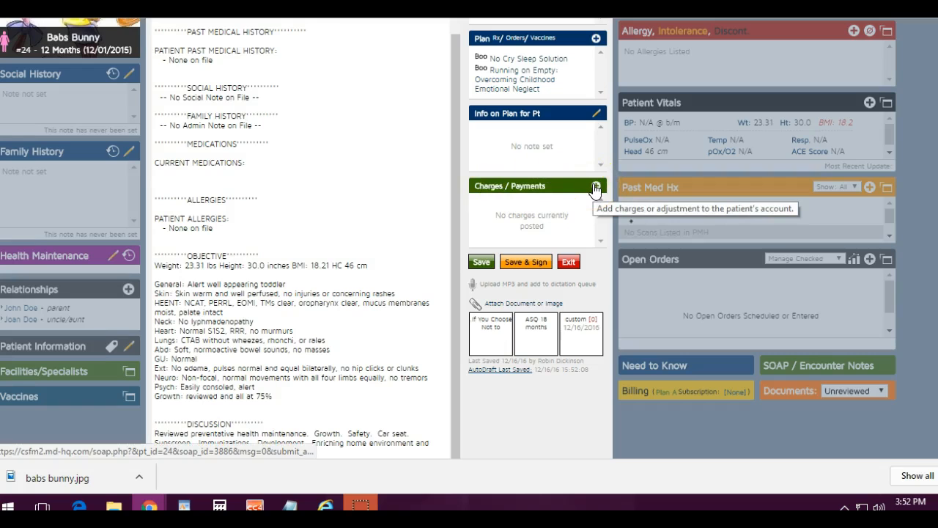
- Assign the diagnosis "Encounter for routine child health exam w abnormal findings (Z00.121)" to the note, searching for z00
{"action": "scroll", "coordinate": [589, 84], "scroll_direction": "up", "scroll_amount": 3}
{"action": "left_click", "coordinate": [597, 130]}
{"action": "left_click", "coordinate": [563, 115]}
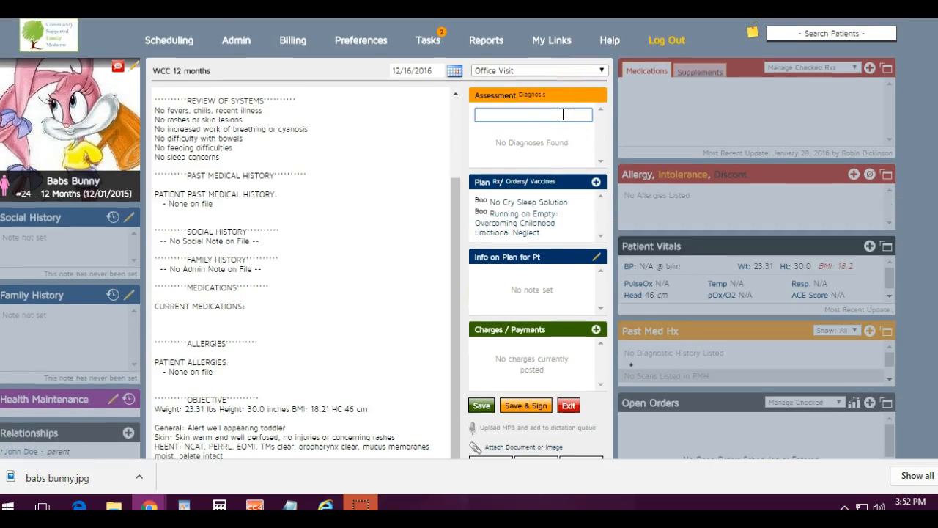
{"action": "type", "text": "z00"}
{"action": "left_click", "coordinate": [557, 163]}
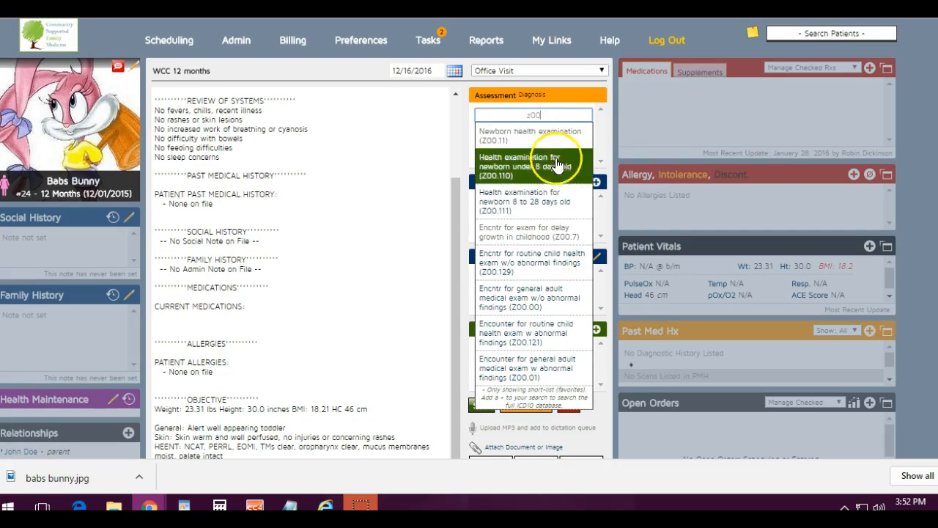
{"action": "left_click", "coordinate": [568, 336]}
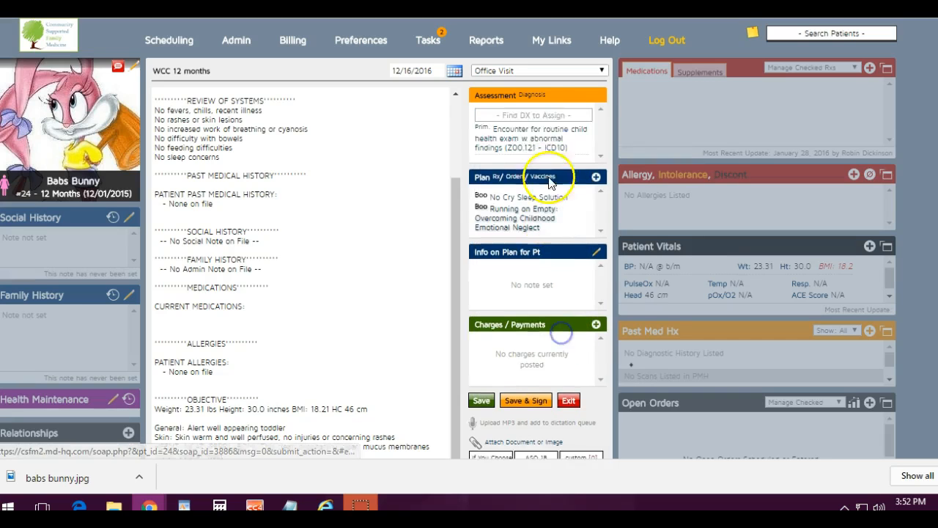
- Add the diagnosis "Down syndrome, unspecified (Q90.9)" to the note's assessment
{"action": "left_click", "coordinate": [537, 112]}
{"action": "type", "text": "down"}
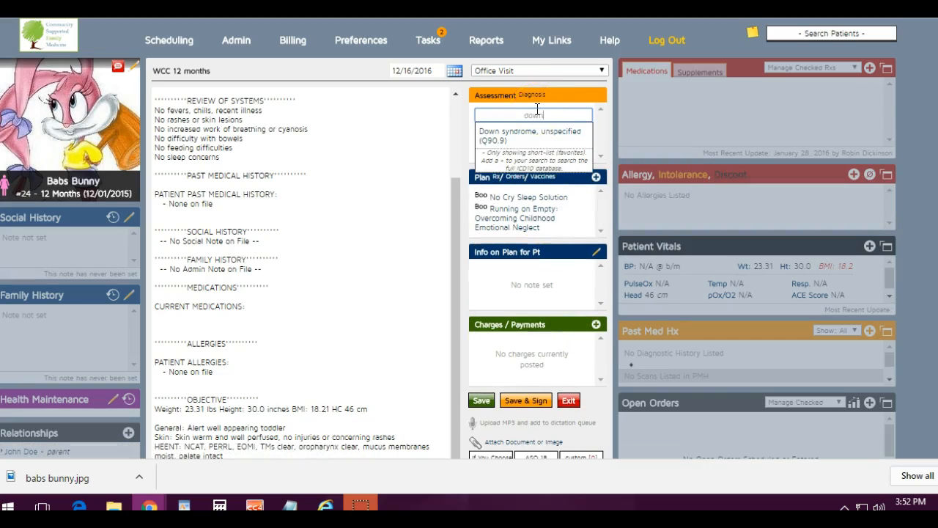
{"action": "left_click", "coordinate": [546, 138]}
- Start a new order from the note's plan and select TSH as the test to run
{"action": "left_click", "coordinate": [596, 200]}
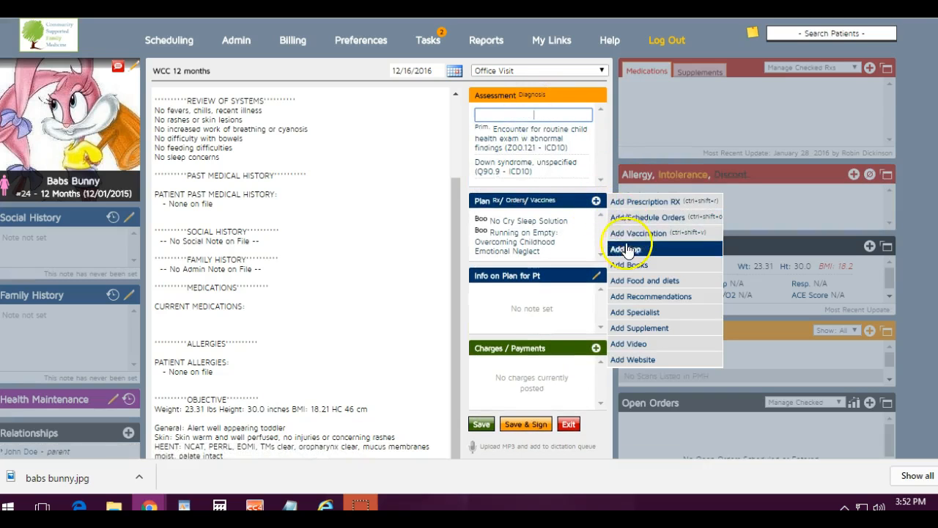
{"action": "left_click", "coordinate": [634, 217]}
{"action": "type", "text": "ts"}
{"action": "left_click", "coordinate": [591, 156]}
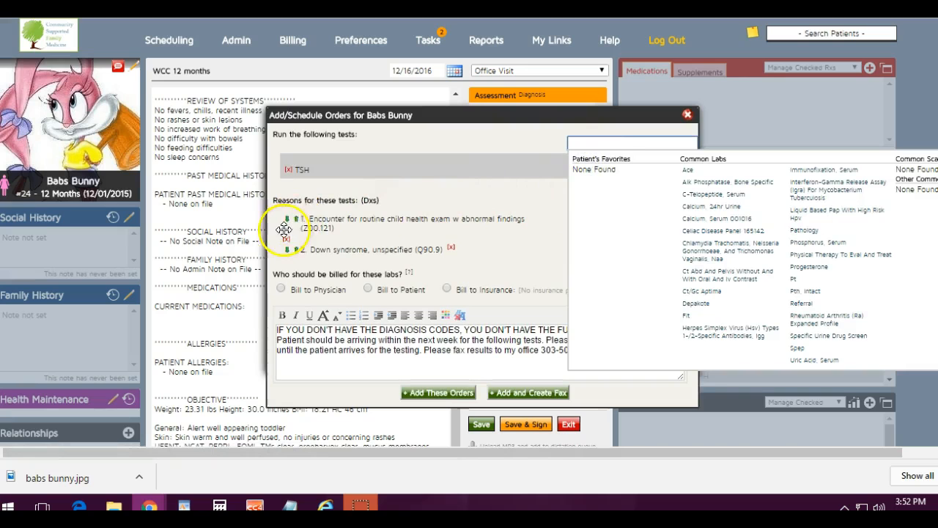
- Remove the routine child health exam diagnosis from the TSH order's reasons and add the order with a fax, billed to the physician
{"action": "left_click", "coordinate": [286, 237]}
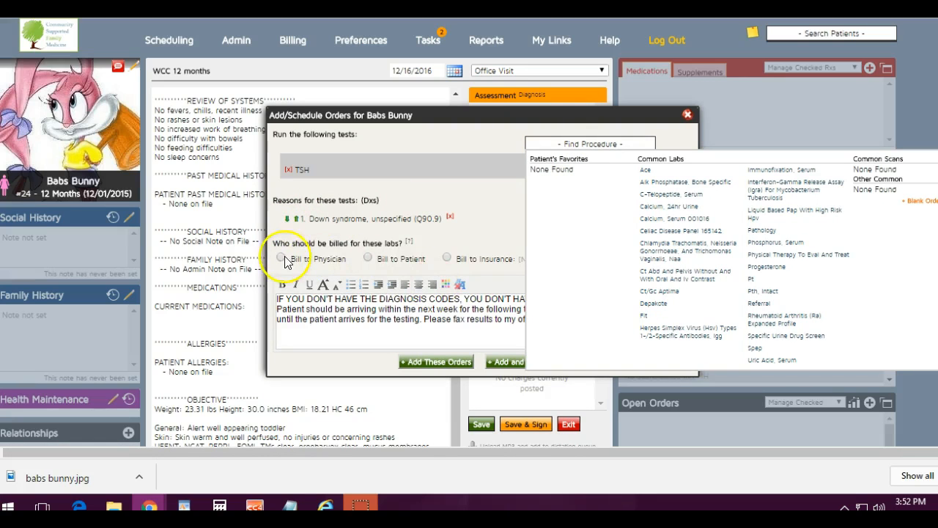
{"action": "left_click", "coordinate": [281, 258]}
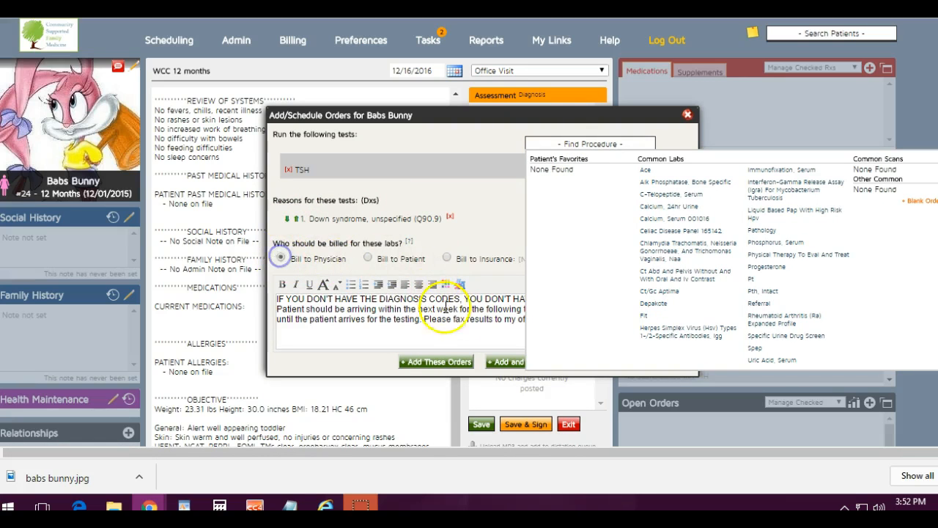
{"action": "left_click", "coordinate": [495, 359]}
{"action": "left_click", "coordinate": [334, 6]}
- Add a TSH charge to the patient's account, marked to be paid for by the linked parent, and close the charge dialog
{"action": "scroll", "coordinate": [323, 289], "scroll_direction": "down", "scroll_amount": 2}
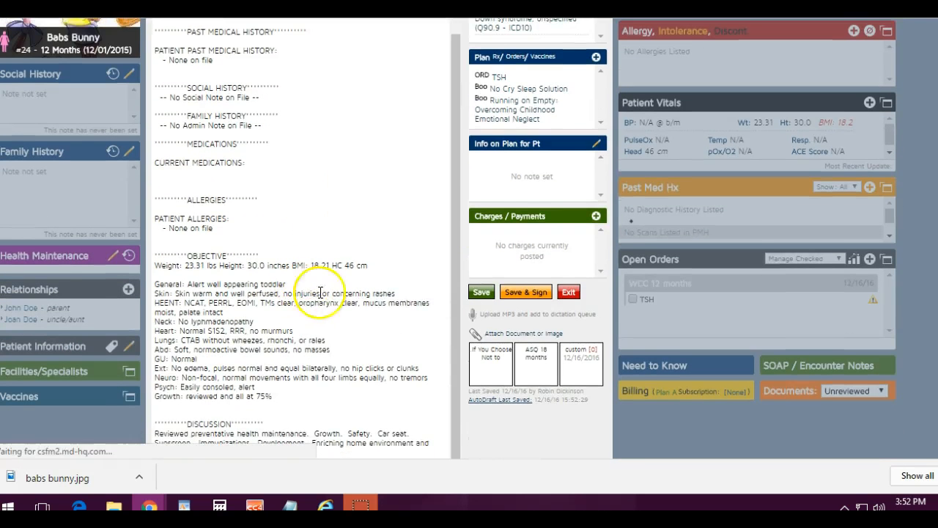
{"action": "left_click", "coordinate": [596, 216]}
{"action": "type", "text": "ts"}
{"action": "left_click", "coordinate": [409, 303]}
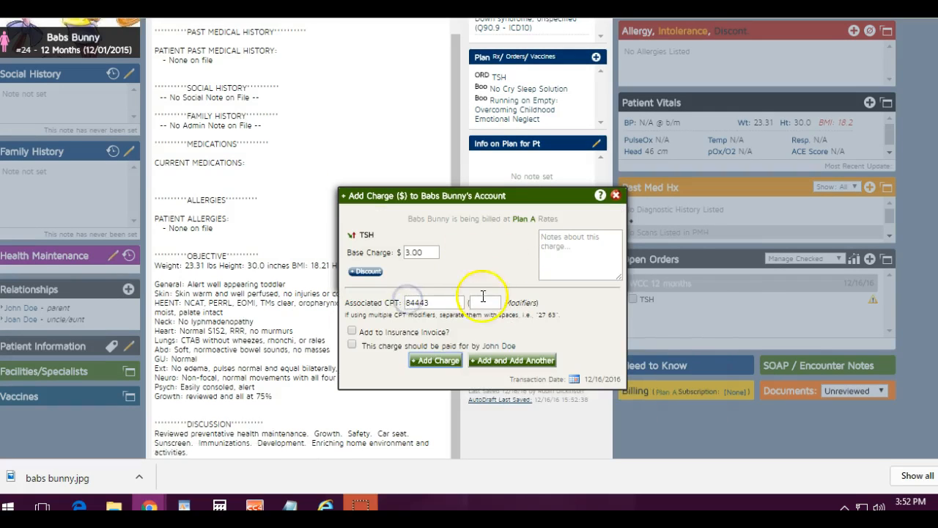
{"action": "left_click", "coordinate": [353, 345]}
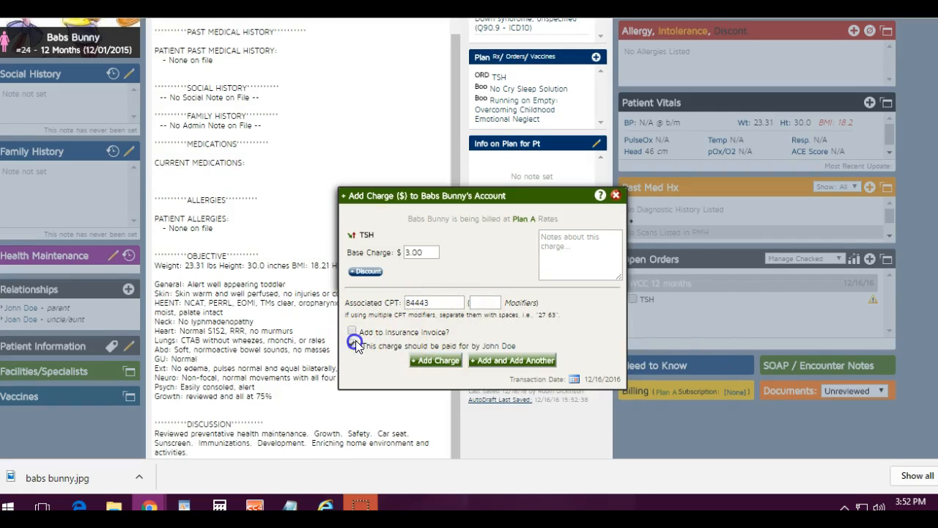
{"action": "left_click", "coordinate": [485, 358]}
{"action": "left_click", "coordinate": [616, 196]}
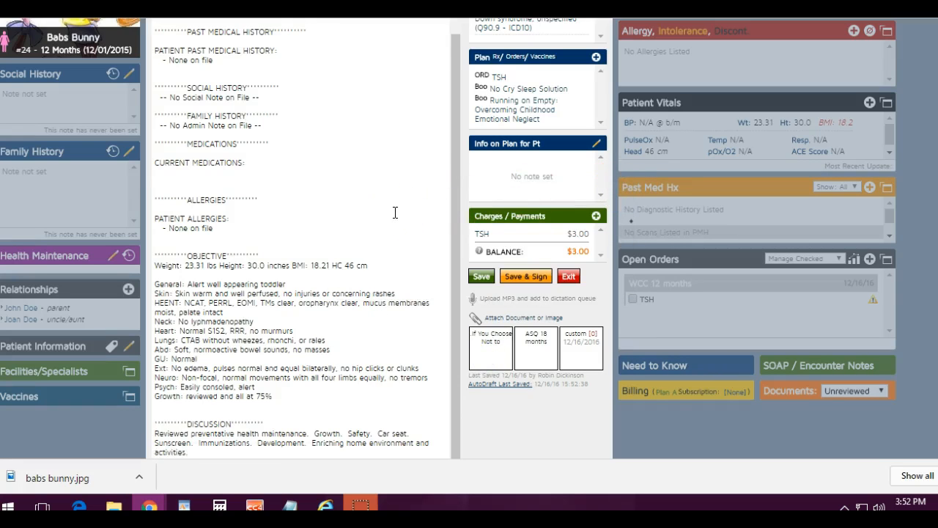
- Examine the Save and Sign confirmation with its follow-up task option and the patient's portal access, and dismiss it without signing the note
{"action": "left_click", "coordinate": [530, 277]}
{"action": "left_click", "coordinate": [528, 275]}
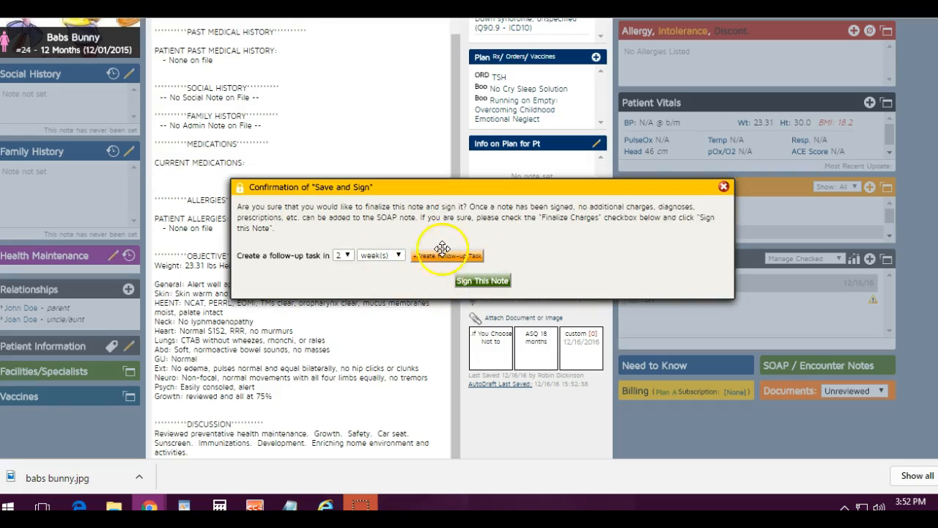
{"action": "scroll", "coordinate": [474, 297], "scroll_direction": "up", "scroll_amount": 2}
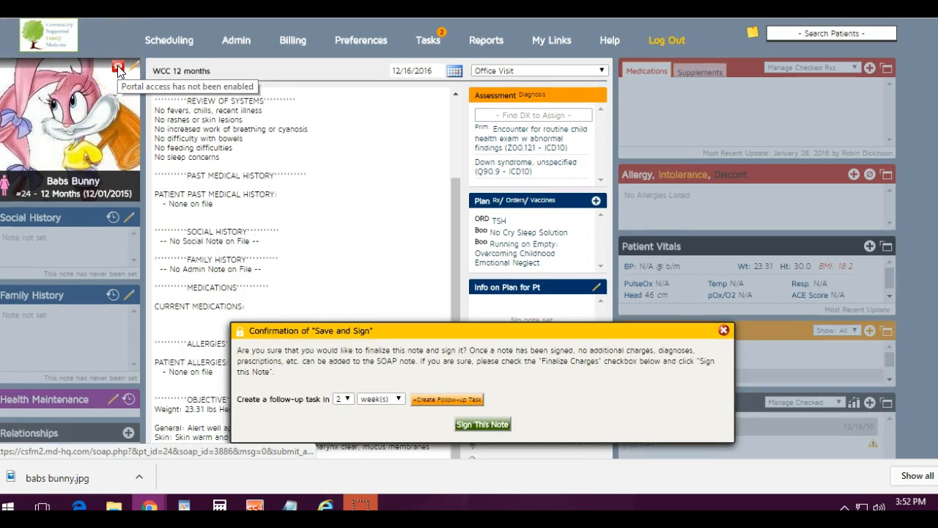
{"action": "left_click", "coordinate": [171, 130]}
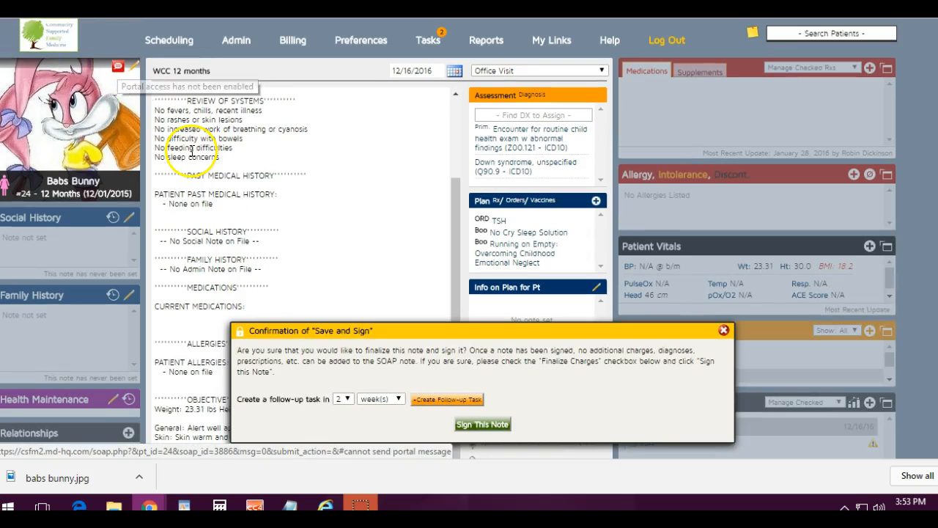
{"action": "left_click", "coordinate": [187, 115]}
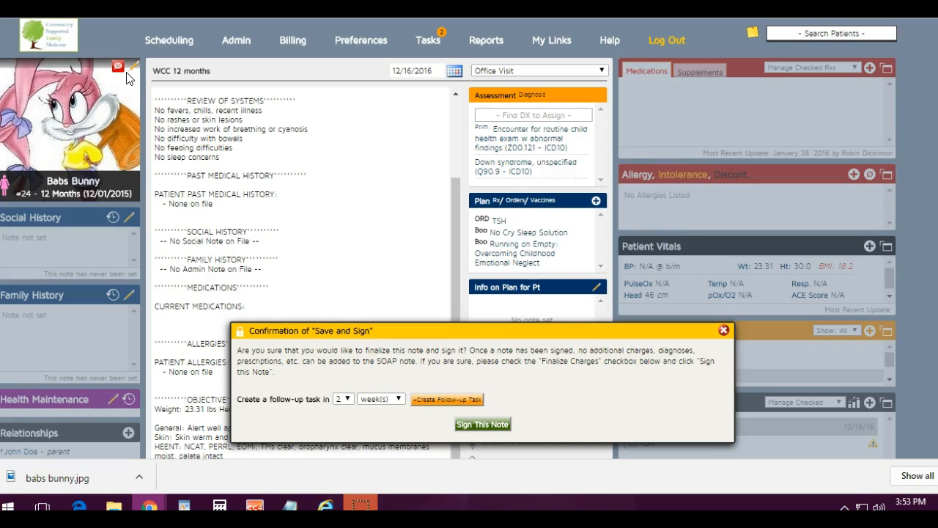
{"action": "scroll", "coordinate": [345, 140], "scroll_direction": "down", "scroll_amount": 2}
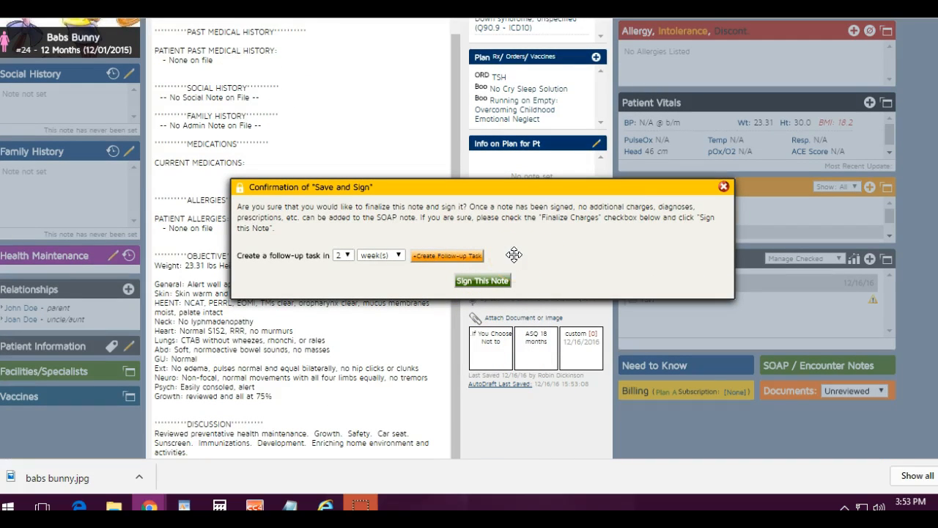
{"action": "left_click", "coordinate": [724, 186]}
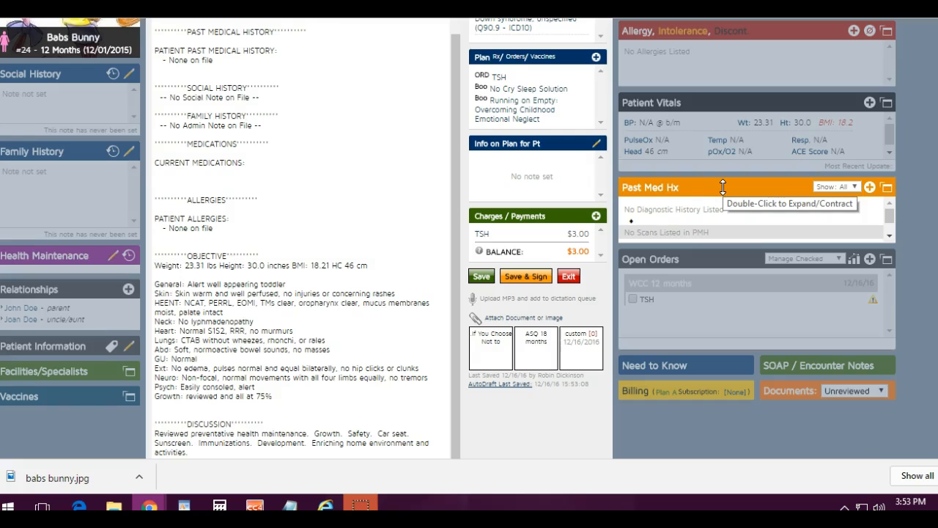
{"action": "scroll", "coordinate": [384, 286], "scroll_direction": "up", "scroll_amount": 10}
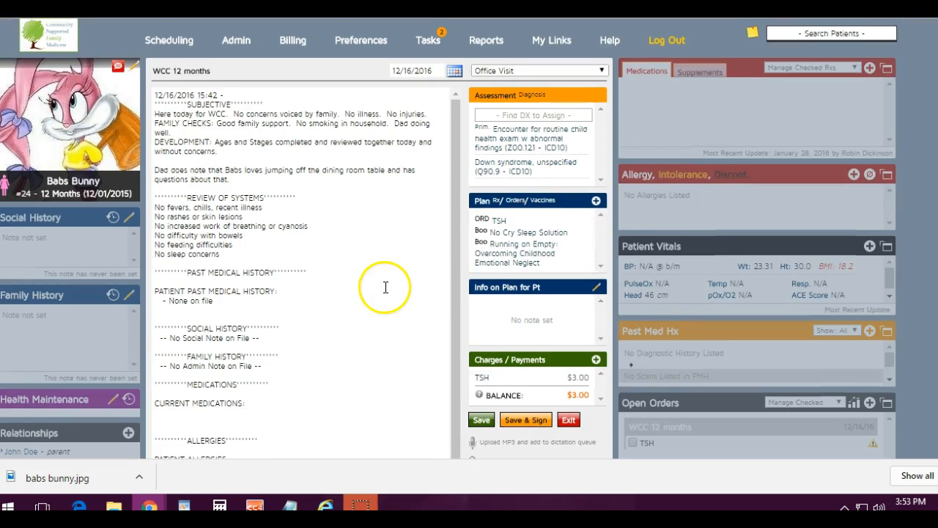